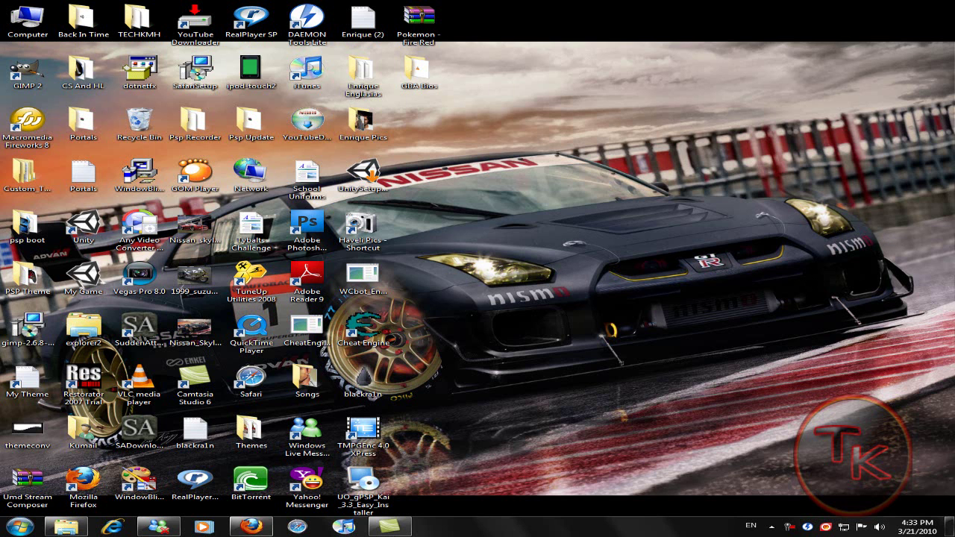
- Check the installer page's DOWNLOAD section, then minimise Firefox to show the UO_gpSP installer icon
click(251, 527)
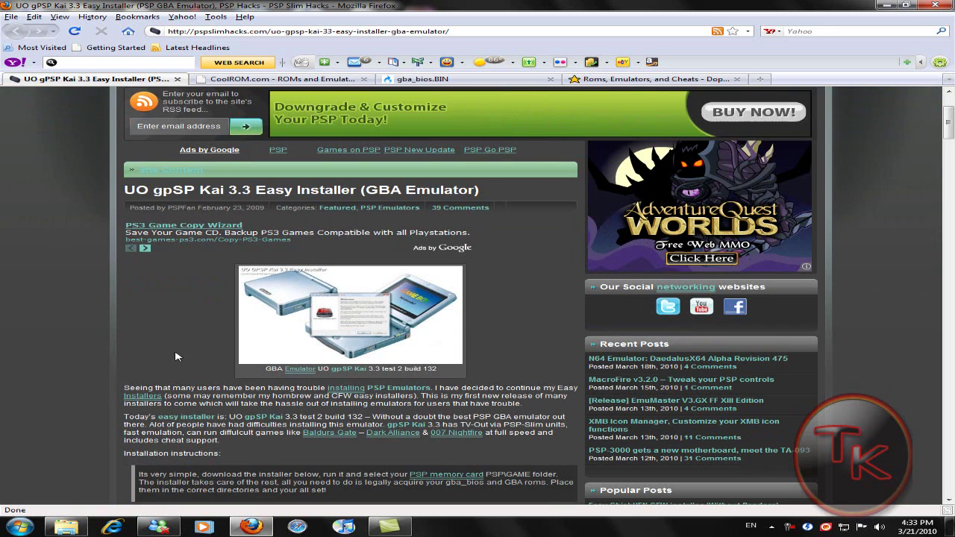
scroll(85, 320, down, 2)
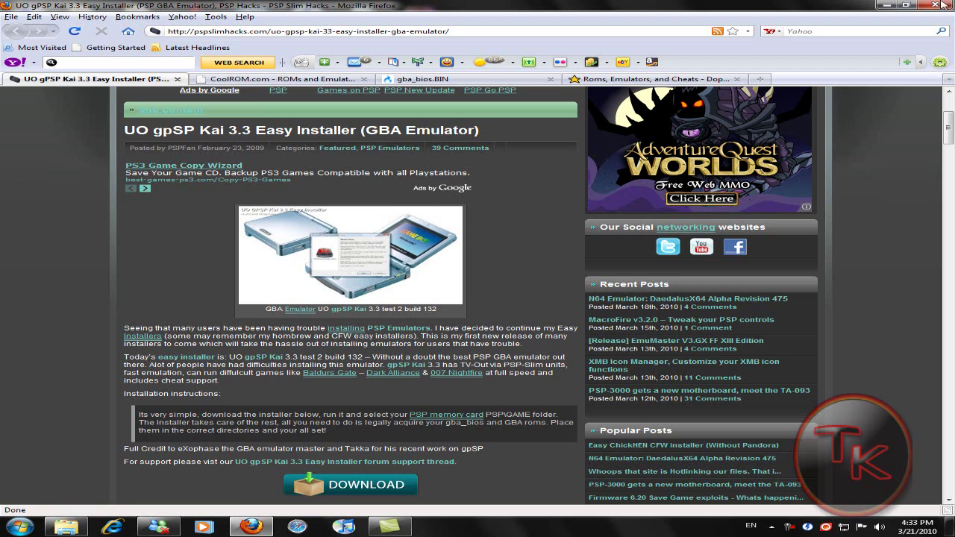
click(885, 7)
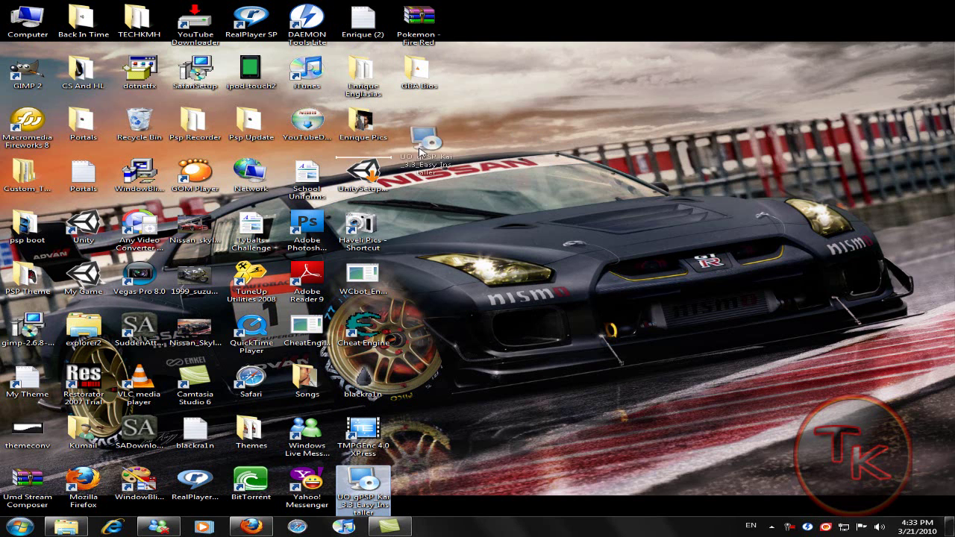
mouse_move(364, 485)
mouse_down()
mouse_move(349, 493)
mouse_move(365, 484)
mouse_up()
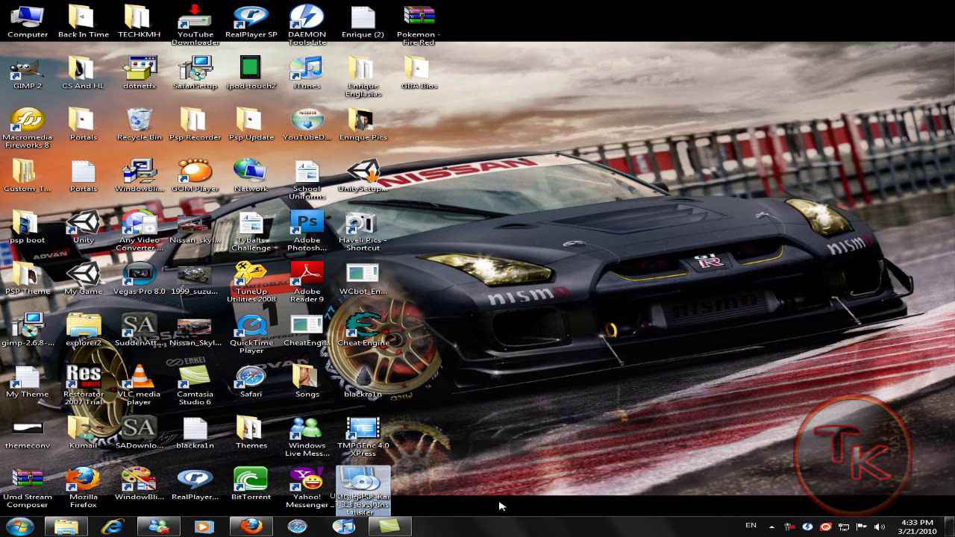
click(449, 484)
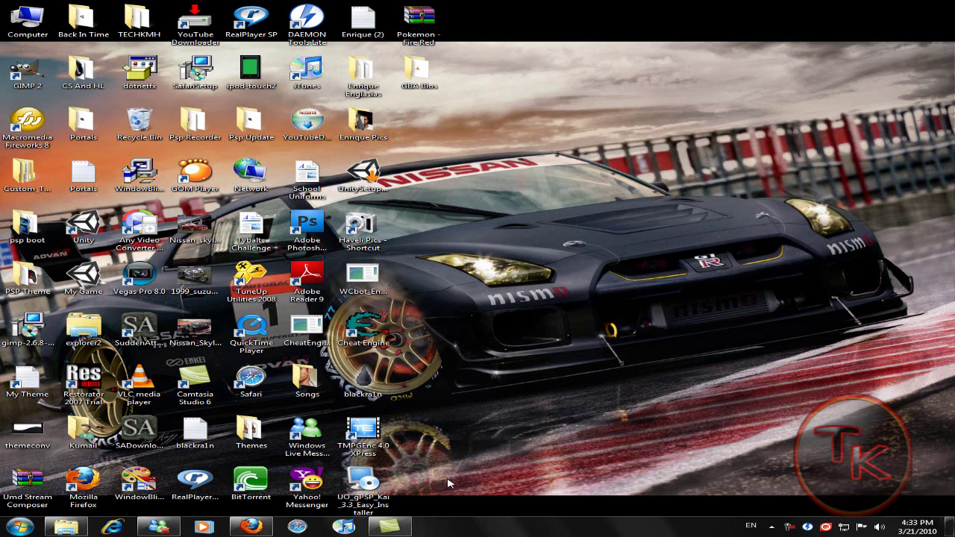
- Restore Firefox and review the CoolROM, DopeROMs and gba_bios.BIN (16 KB) tabs, ending on DopeROMs
click(251, 527)
click(275, 79)
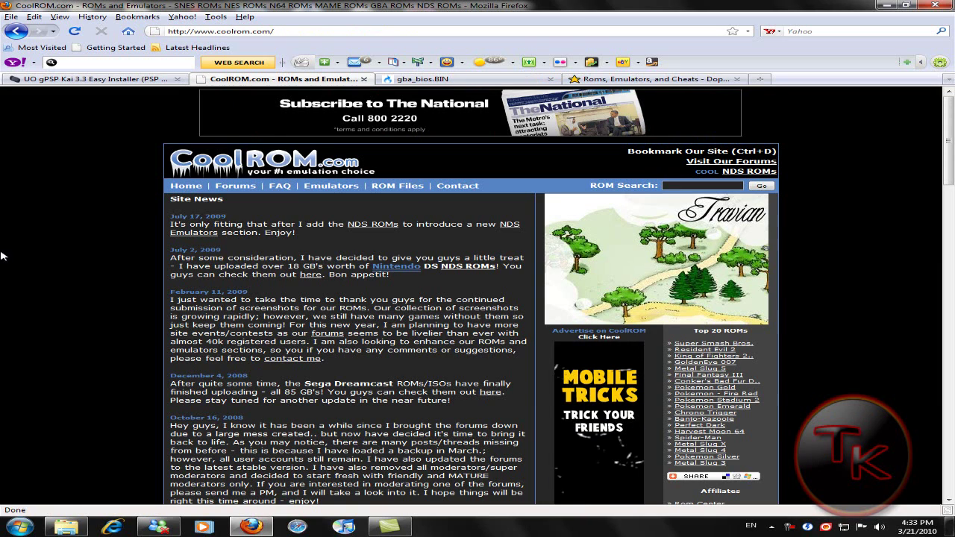
scroll(405, 214, down, 4)
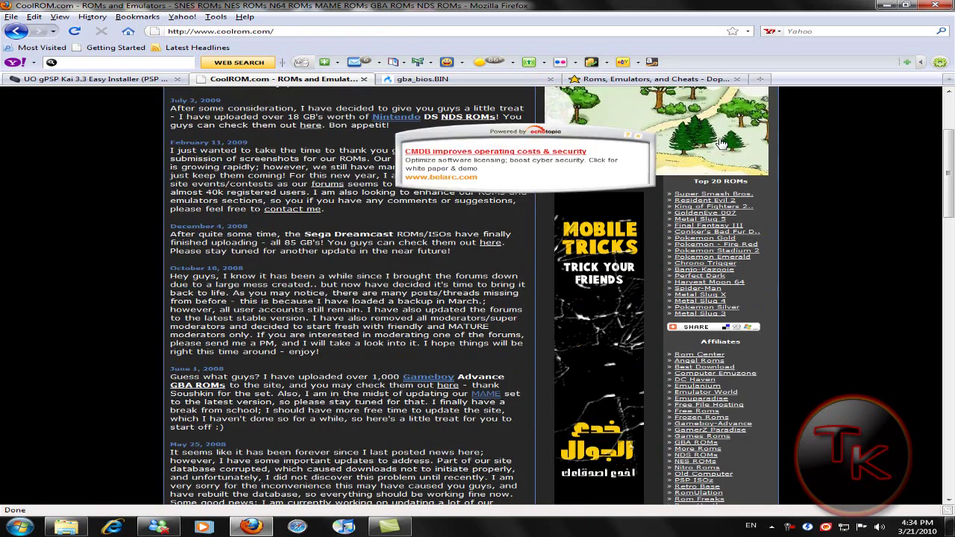
scroll(472, 179, up, 4)
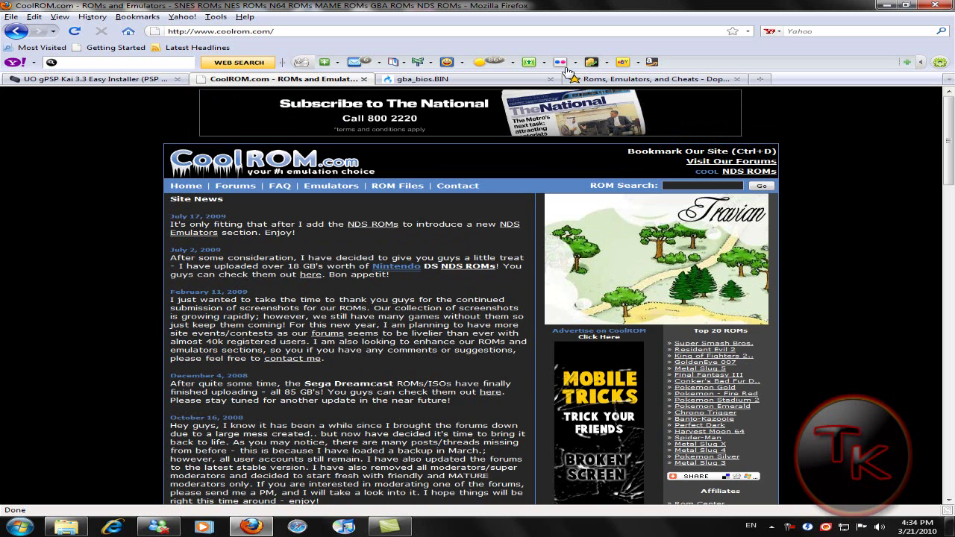
click(595, 80)
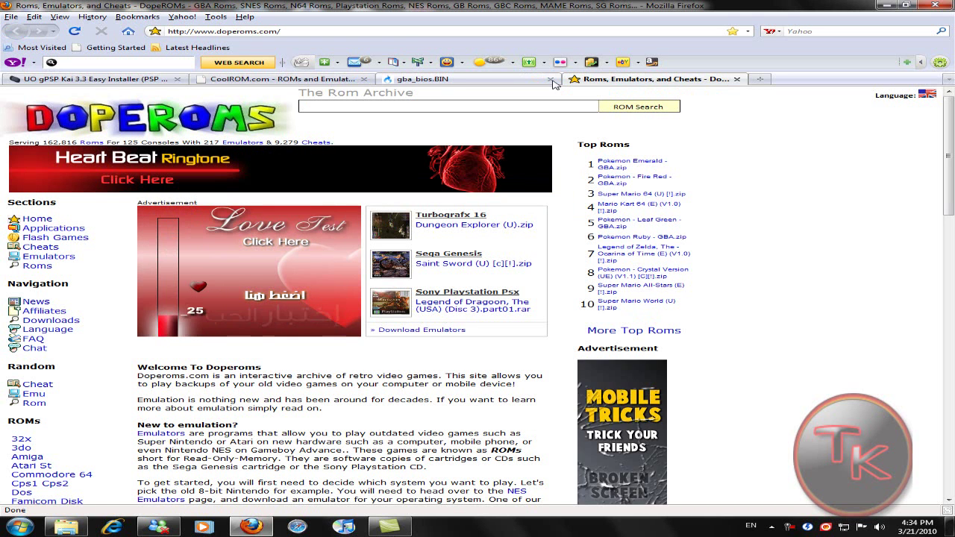
scroll(548, 135, down, 2)
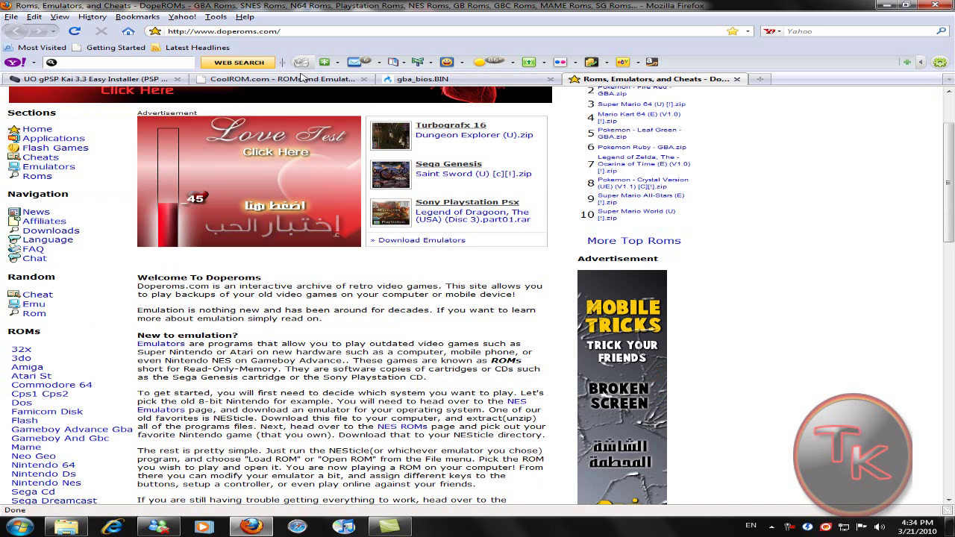
click(447, 80)
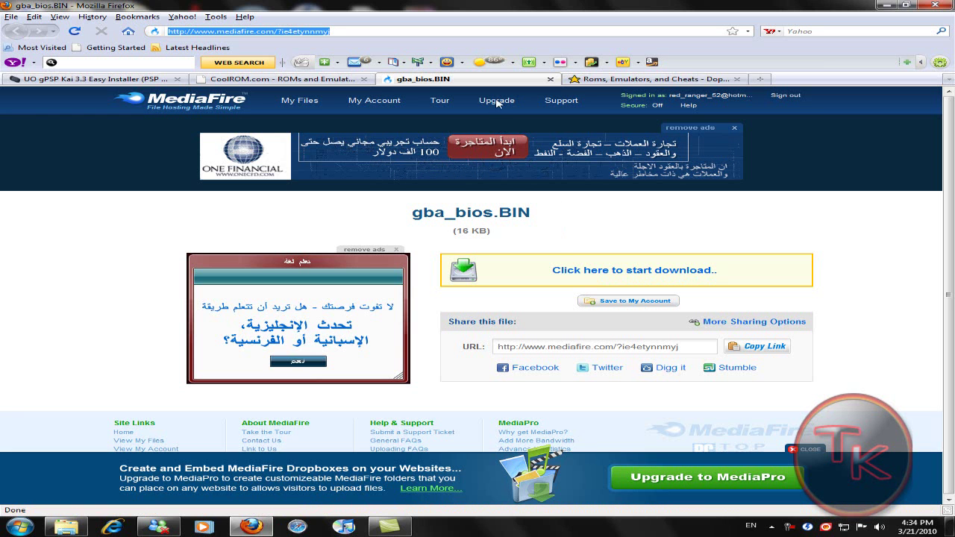
click(595, 80)
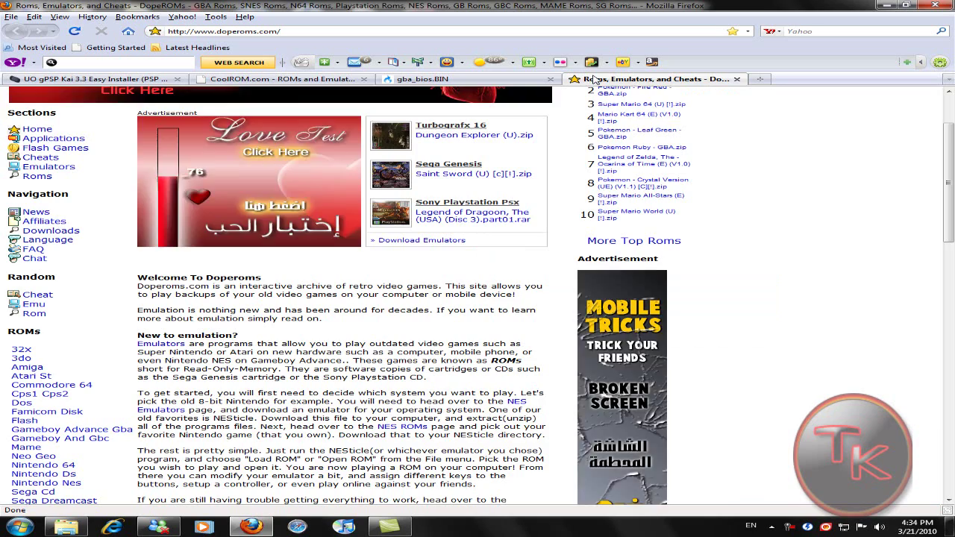
scroll(312, 362, down, 3)
scroll(312, 362, up, 5)
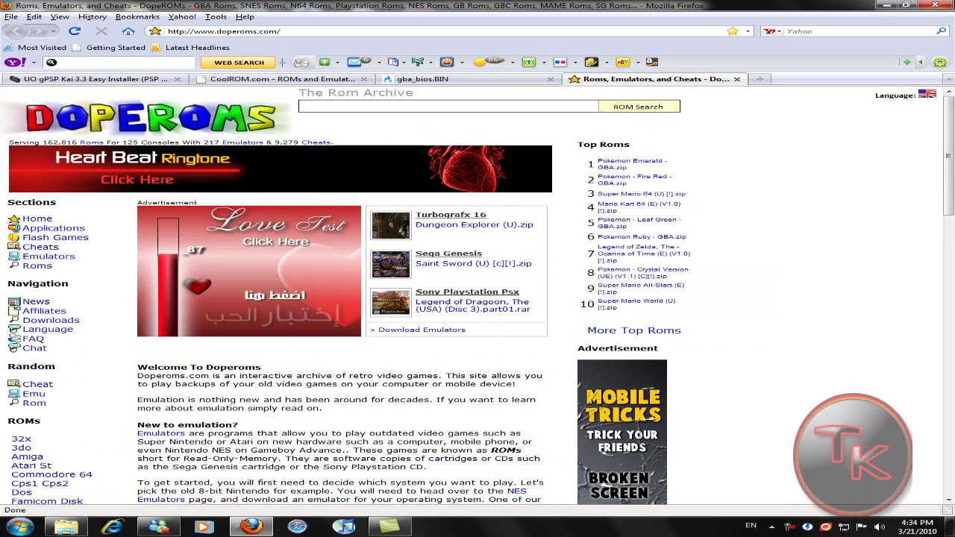
- Minimise Firefox and launch UO_gPSP_Kai_3.3_Easy_Installer, allowing it through the Security Warning
click(889, 7)
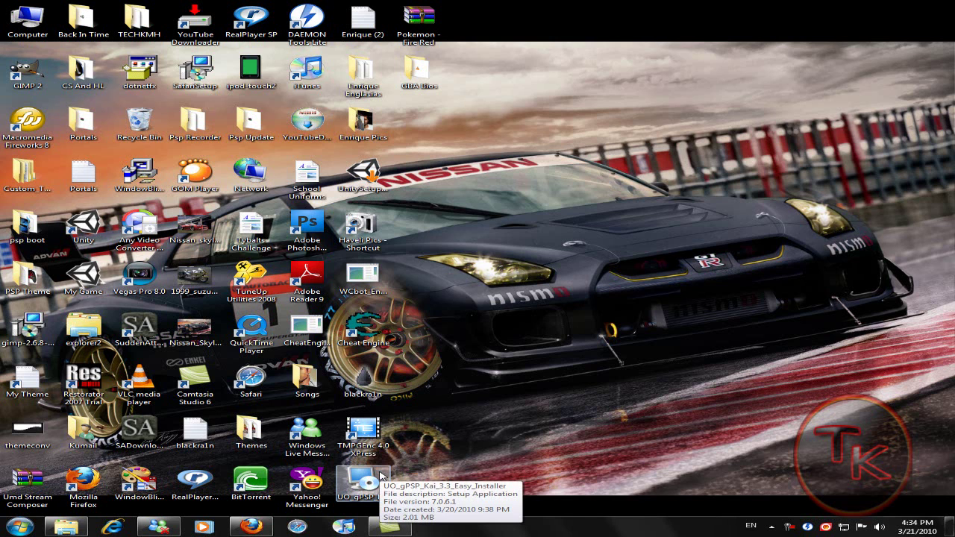
click(378, 479)
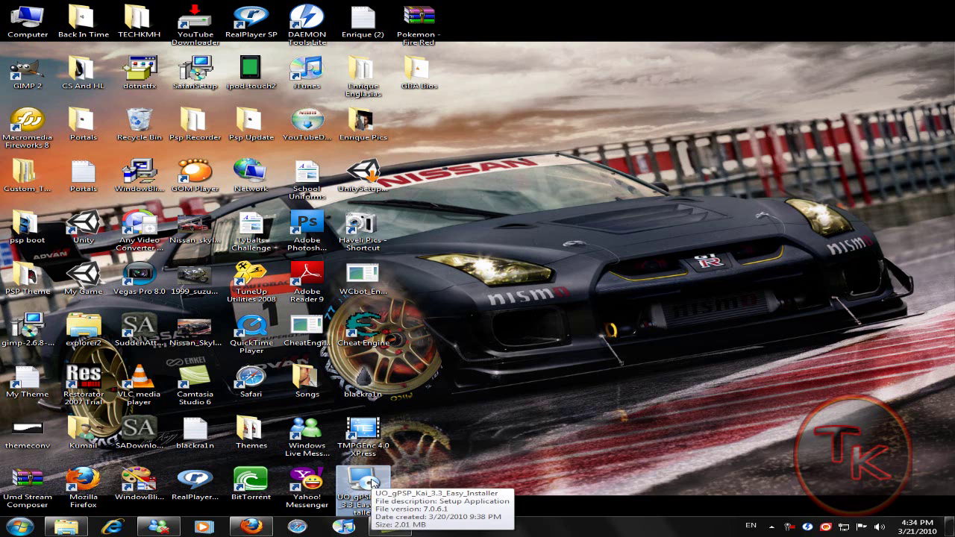
double_click(371, 484)
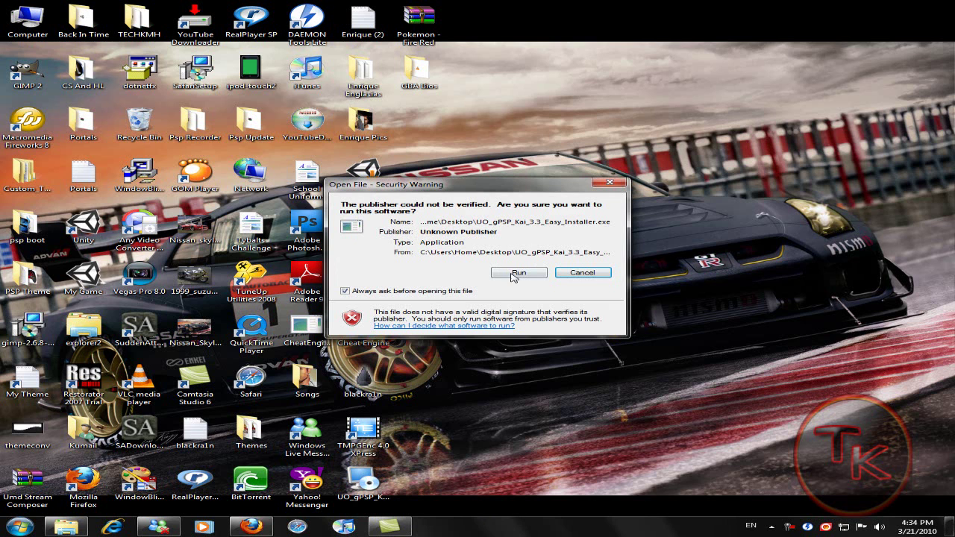
click(516, 273)
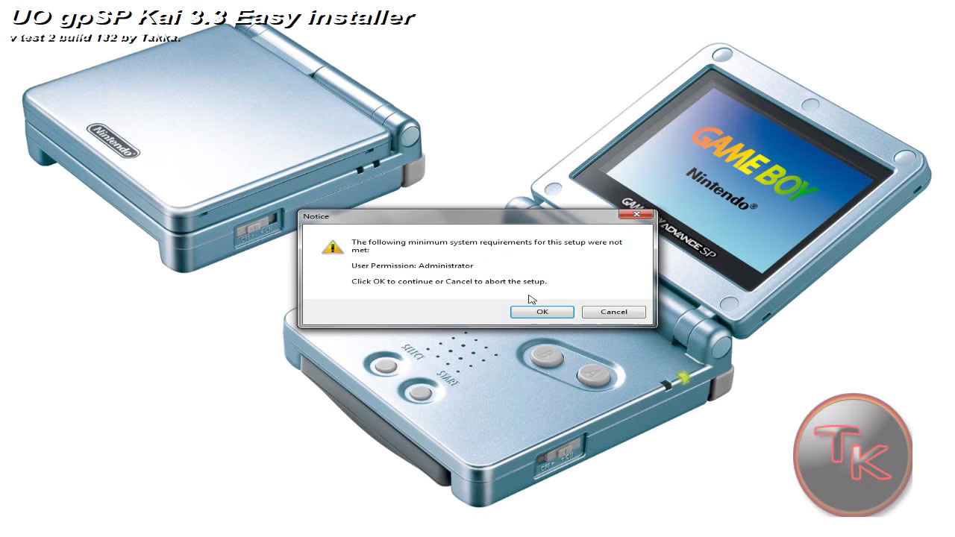
- Accept the Administrator permission notice and open the folder browser on the Installation Folder page
click(533, 316)
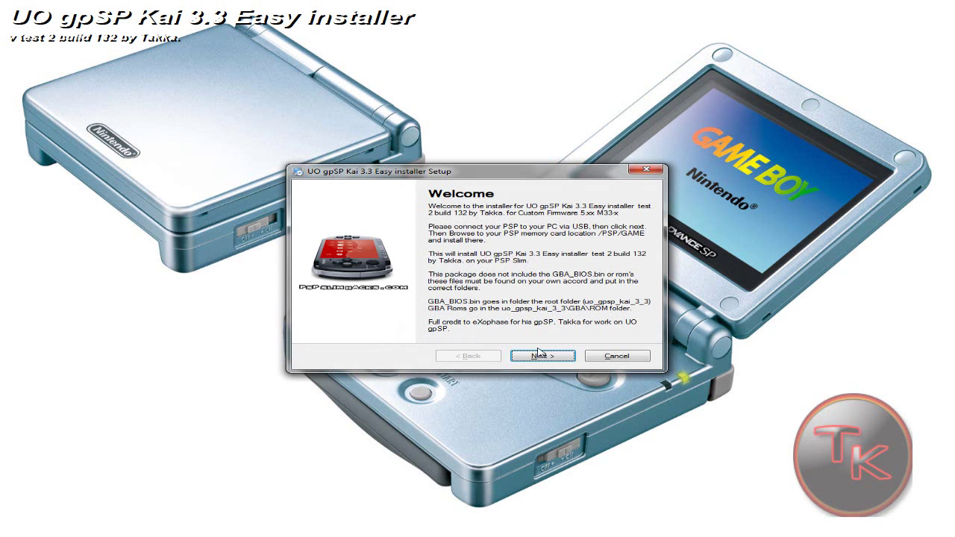
click(542, 356)
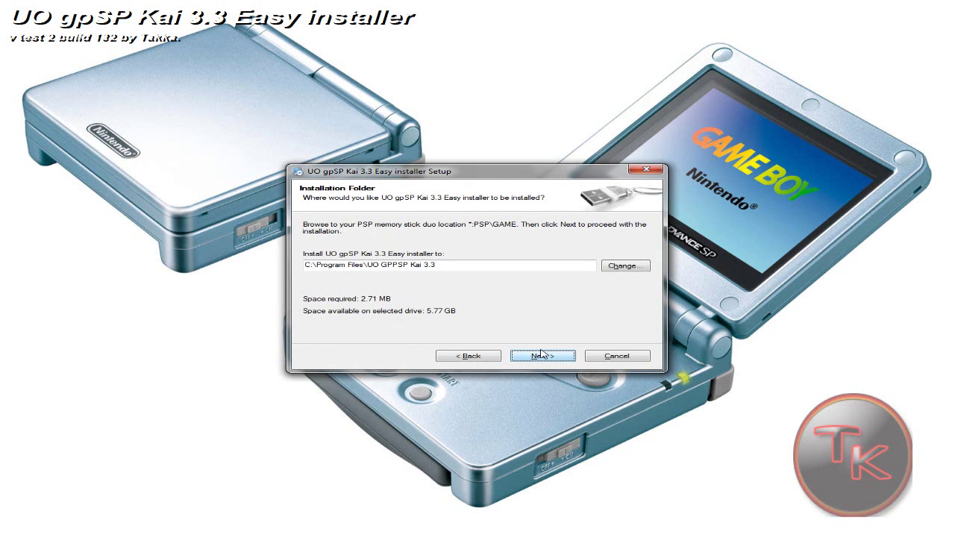
click(482, 268)
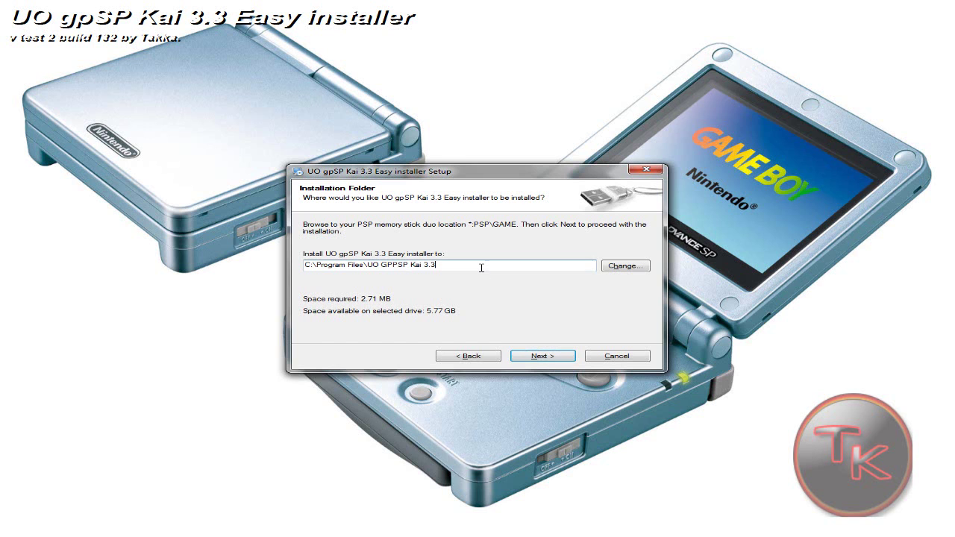
click(621, 269)
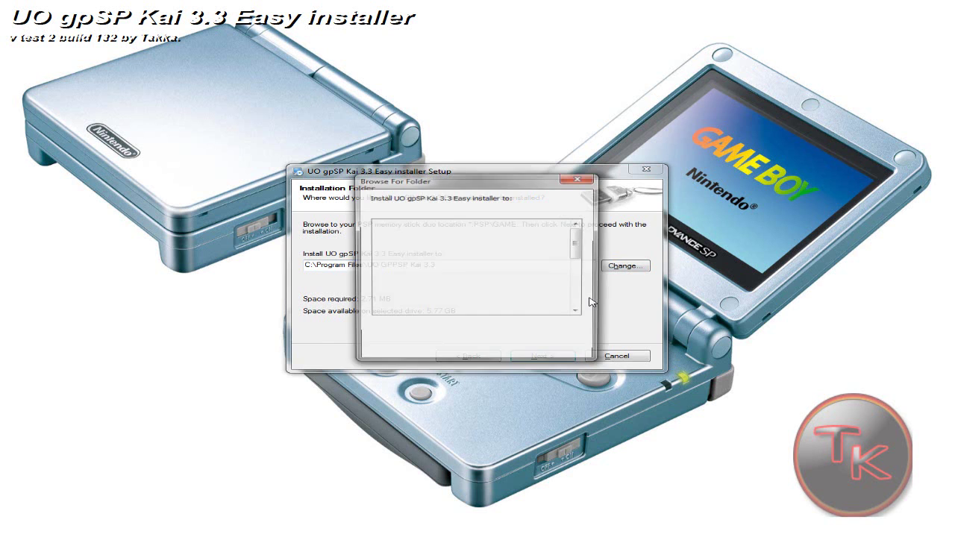
- Browse Computer > PSP (H:) > PSP > GAME and confirm it as the install folder
scroll(564, 278, down, 3)
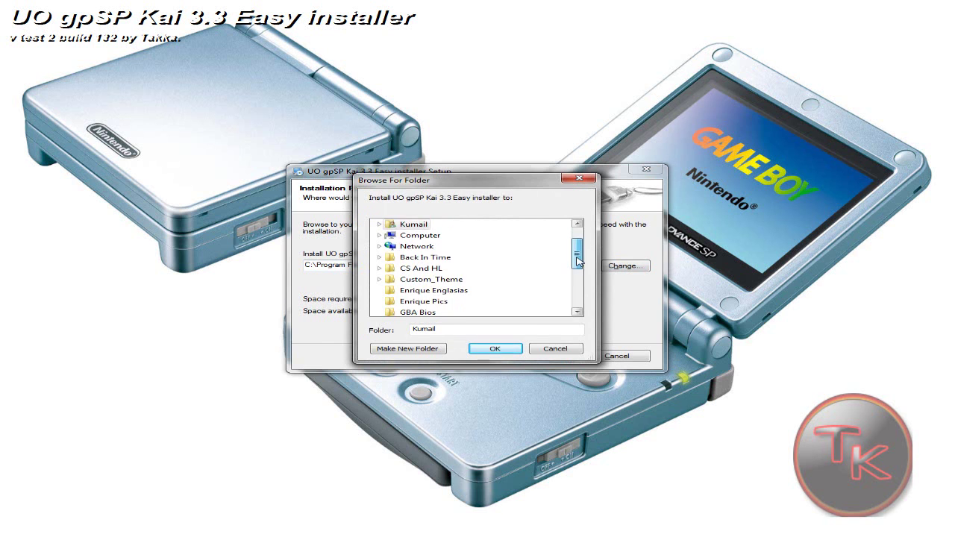
scroll(564, 245, up, 5)
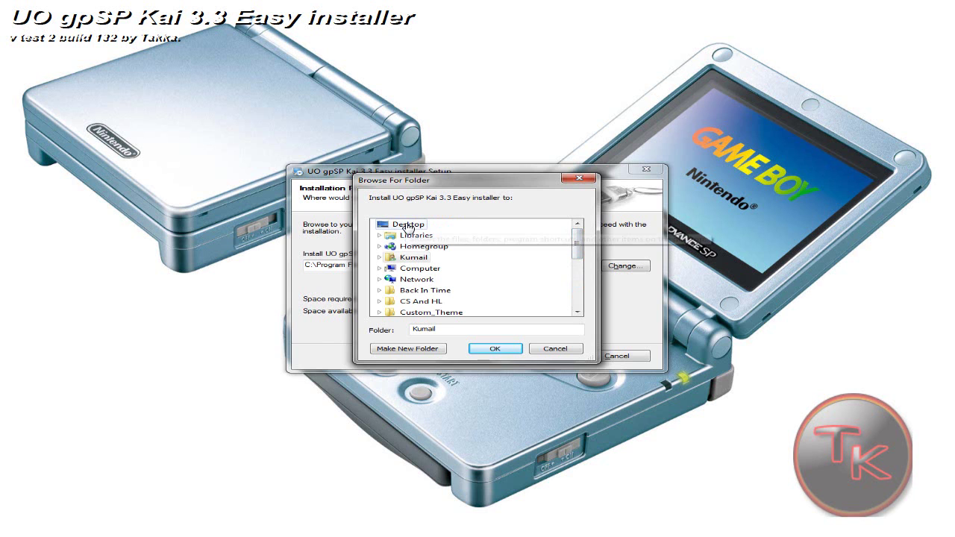
click(404, 270)
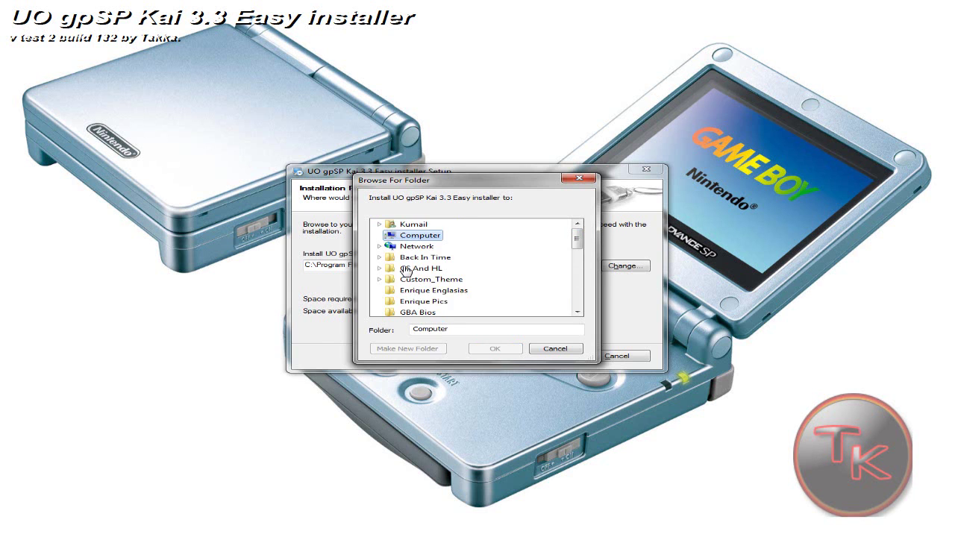
double_click(403, 269)
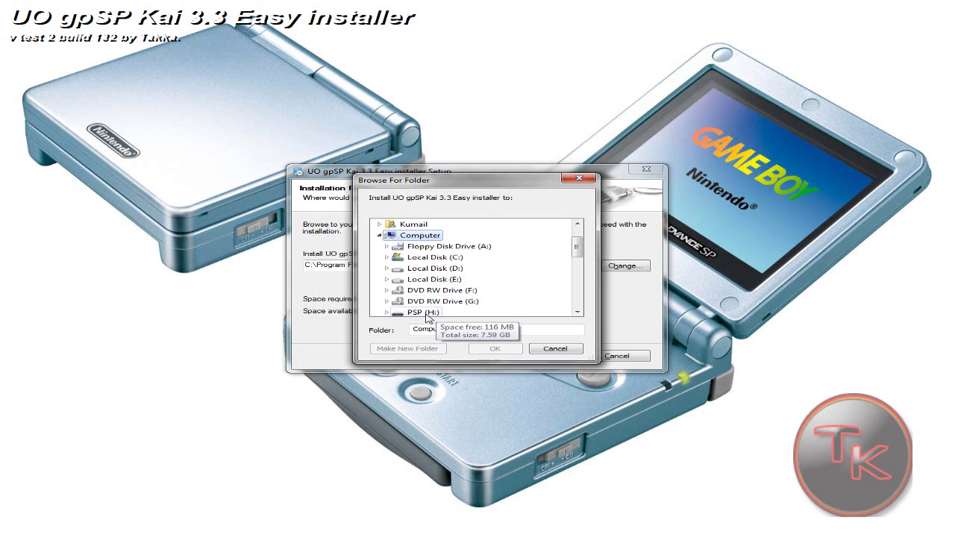
double_click(423, 312)
double_click(423, 268)
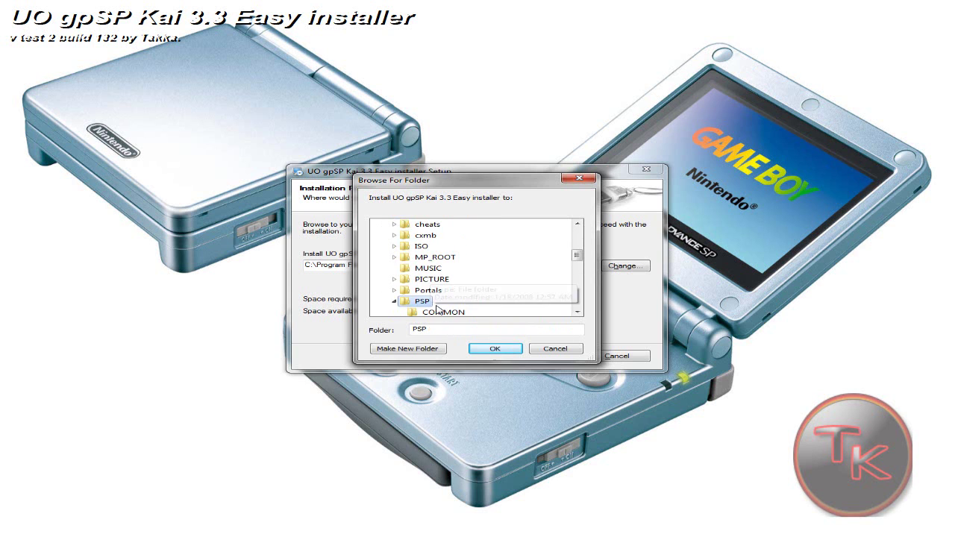
double_click(434, 257)
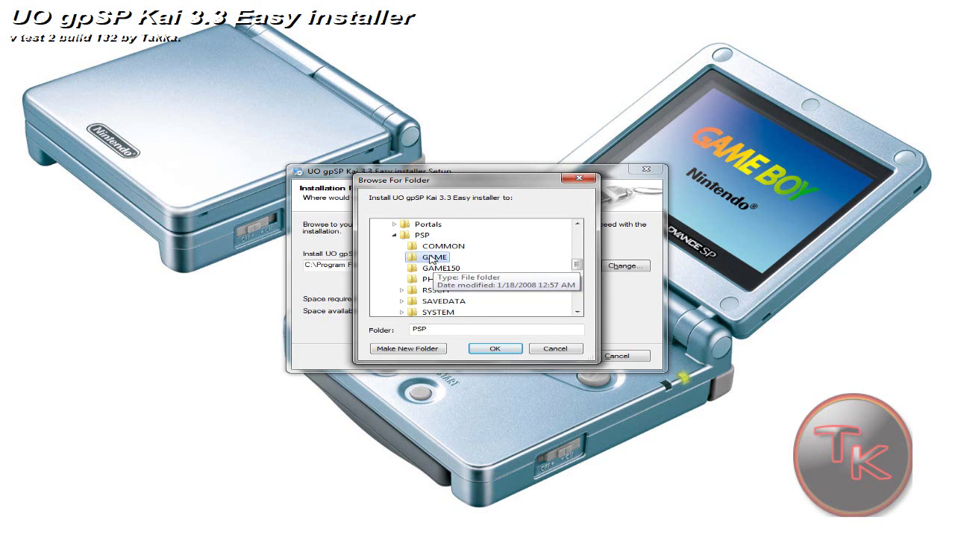
click(491, 350)
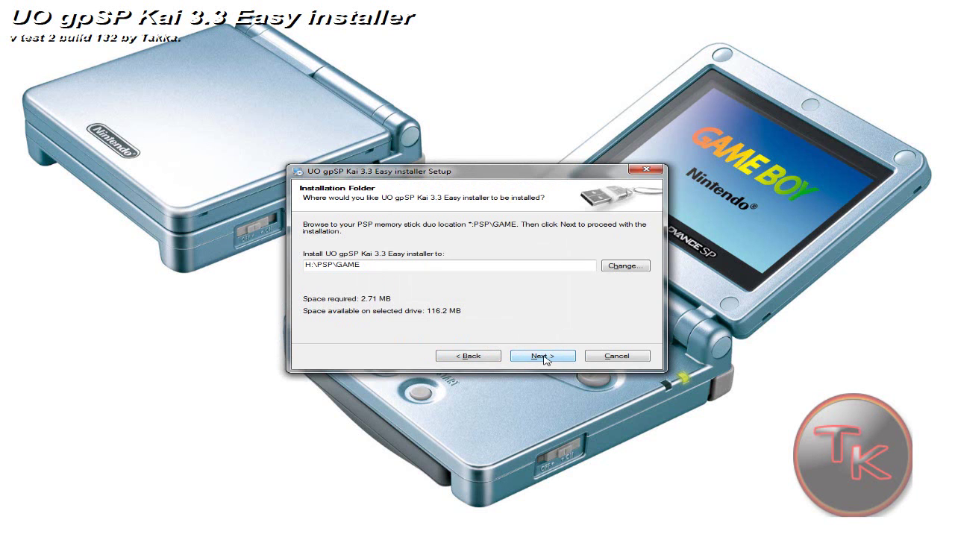
- Proceed past Ready to Install and run the installation into H:\PSP\GAME
click(545, 360)
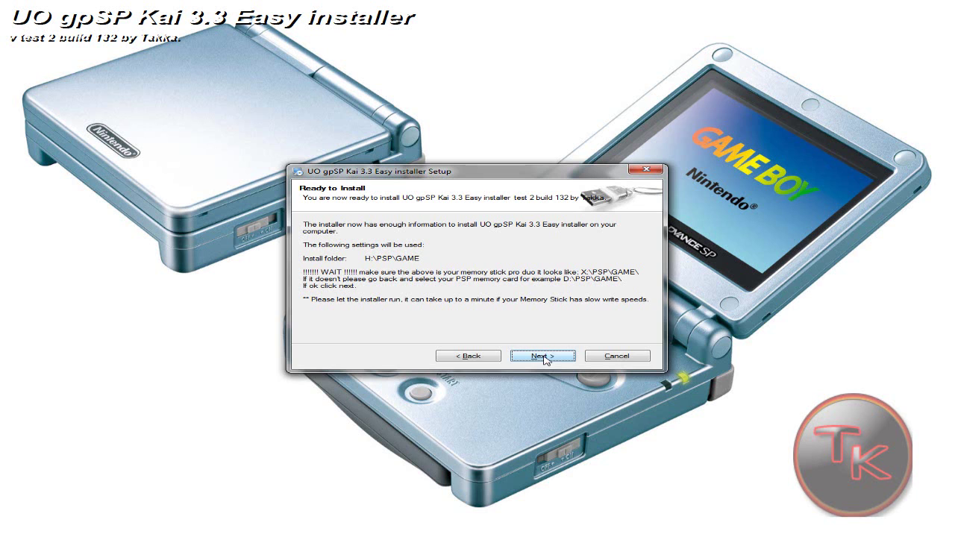
click(544, 357)
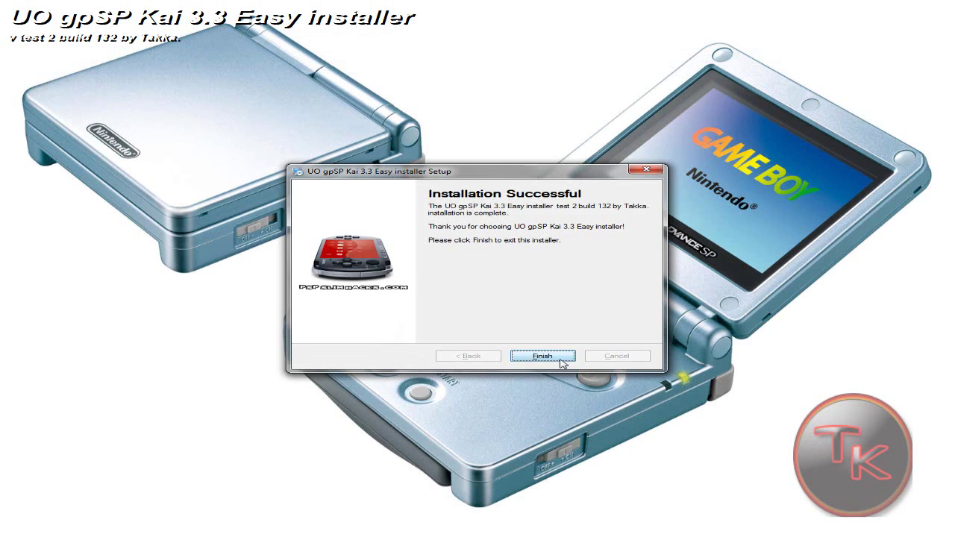
- Finish the installer and open H:\PSP\GAME\uo_gpsp_kai_3_3 in the PSP (H:) Explorer window
click(561, 359)
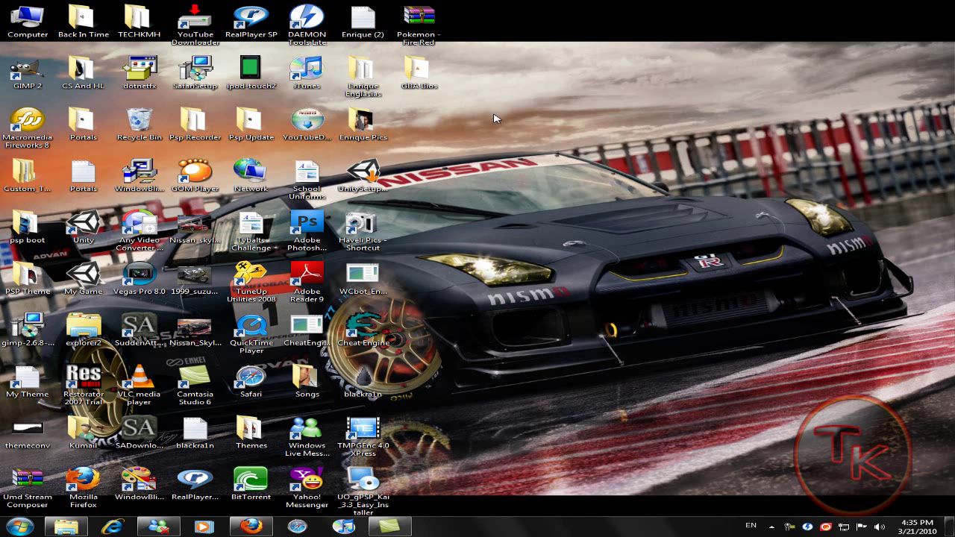
mouse_move(66, 527)
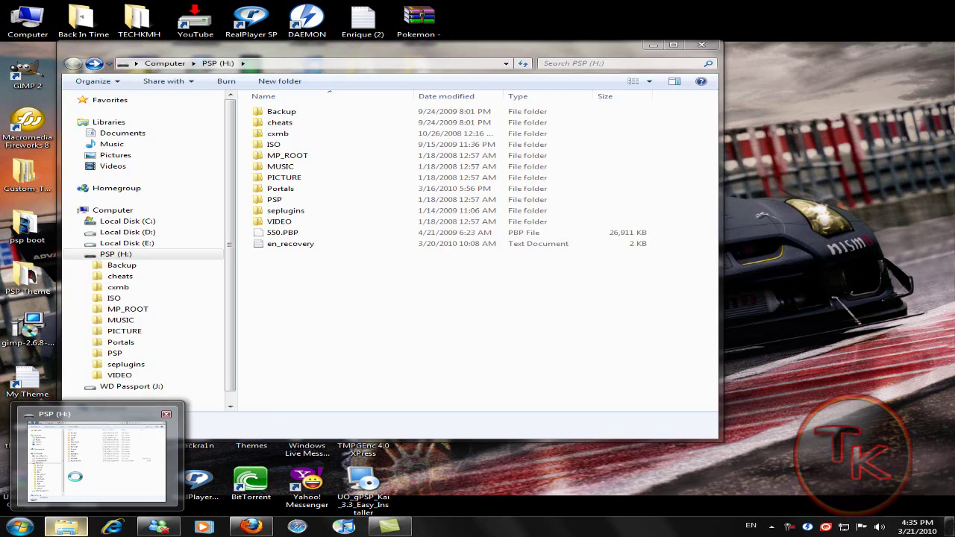
click(74, 476)
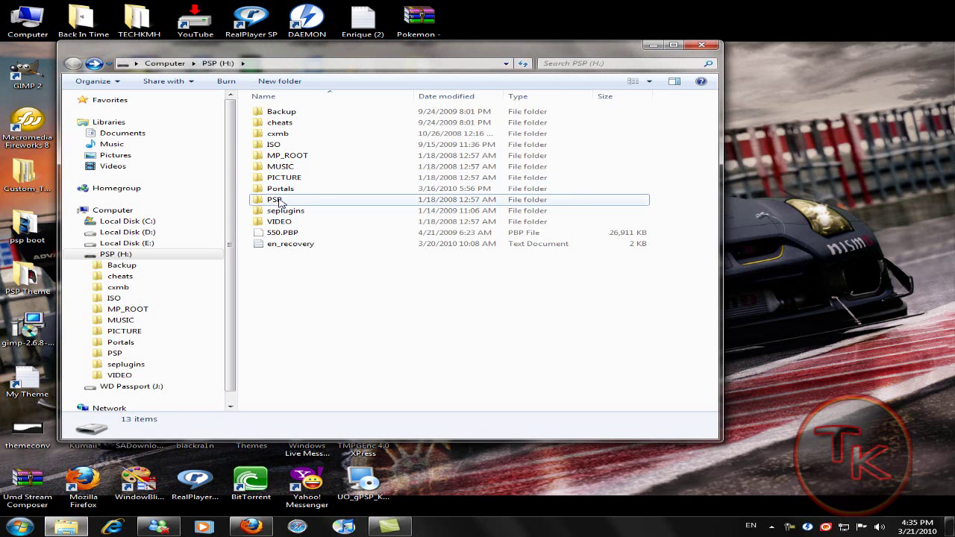
click(278, 200)
double_click(278, 200)
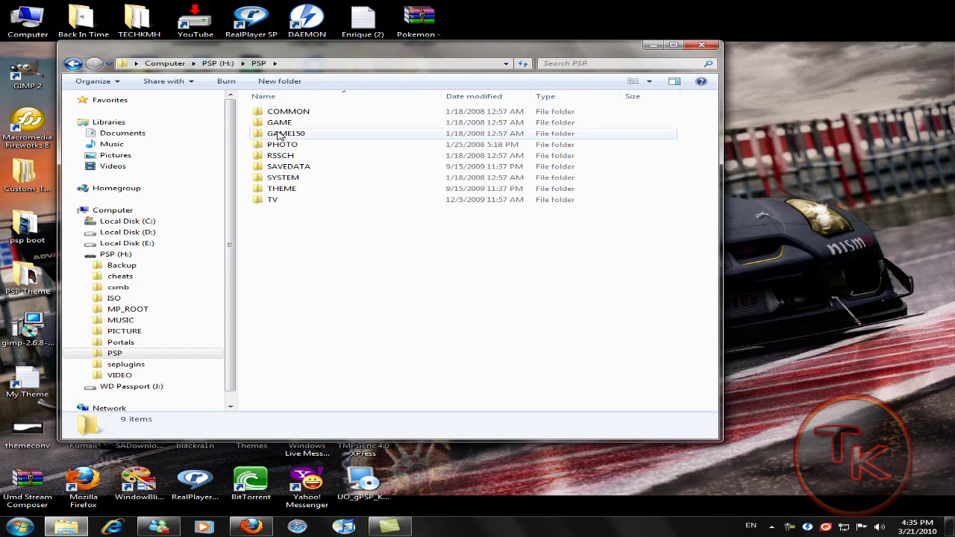
double_click(281, 124)
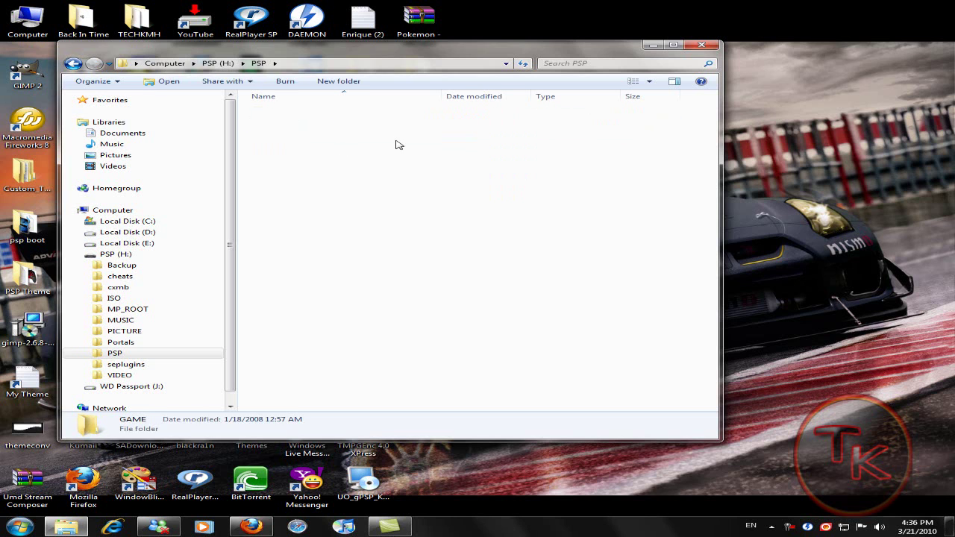
click(299, 127)
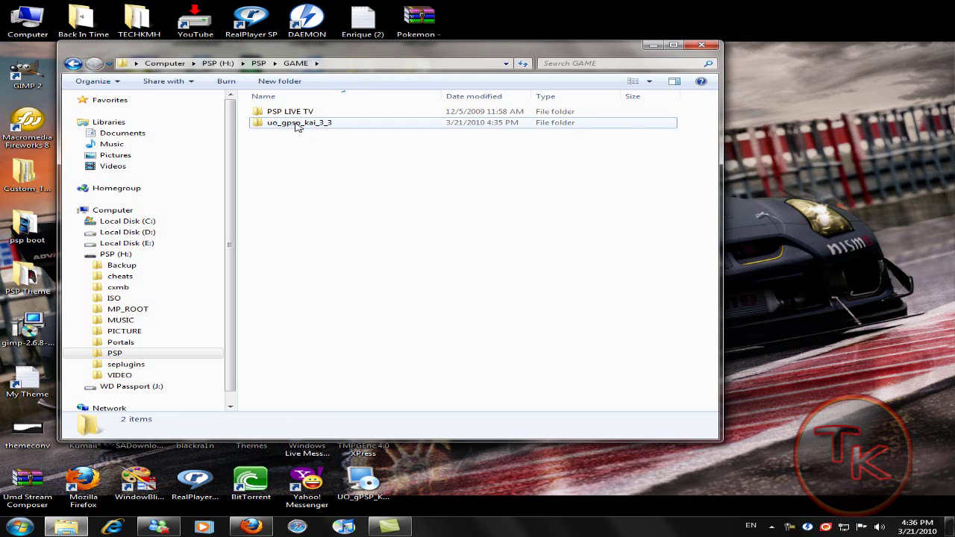
double_click(297, 125)
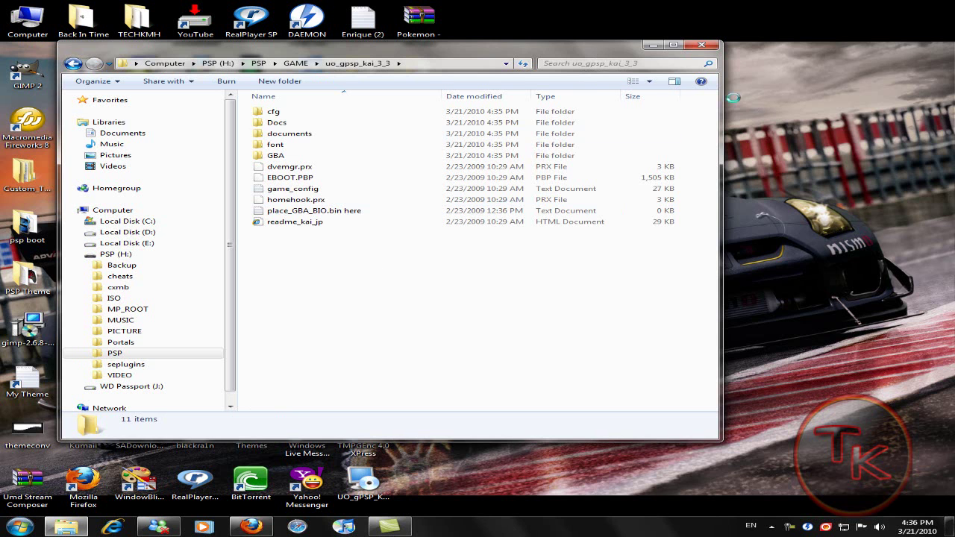
- Copy the gba_bios file from the GBA Bios folder into the uo_gpsp_kai_3_3 folder
click(653, 44)
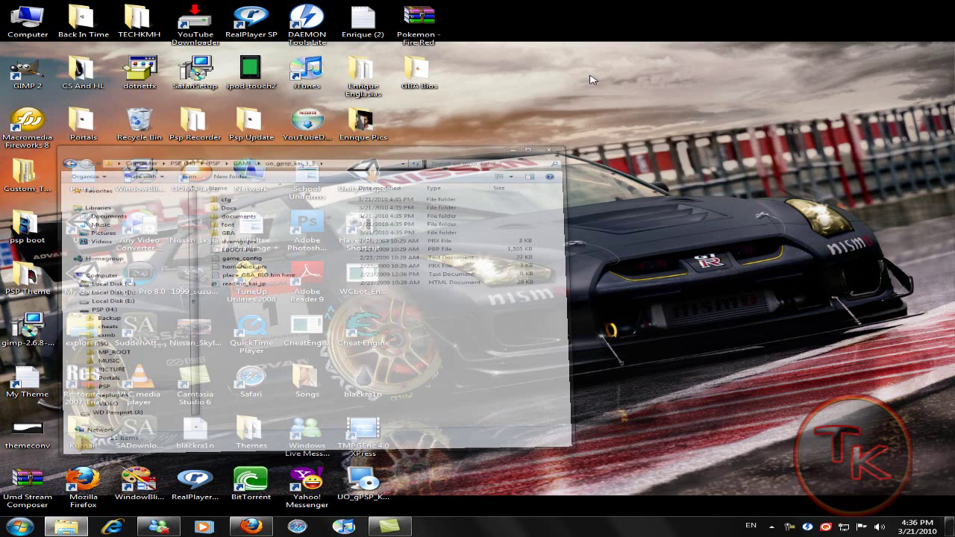
click(66, 527)
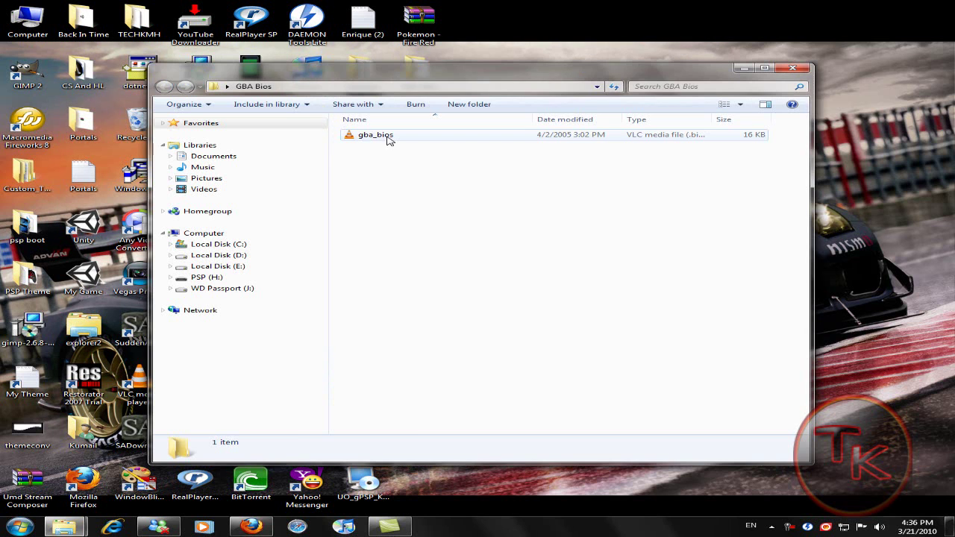
click(388, 137)
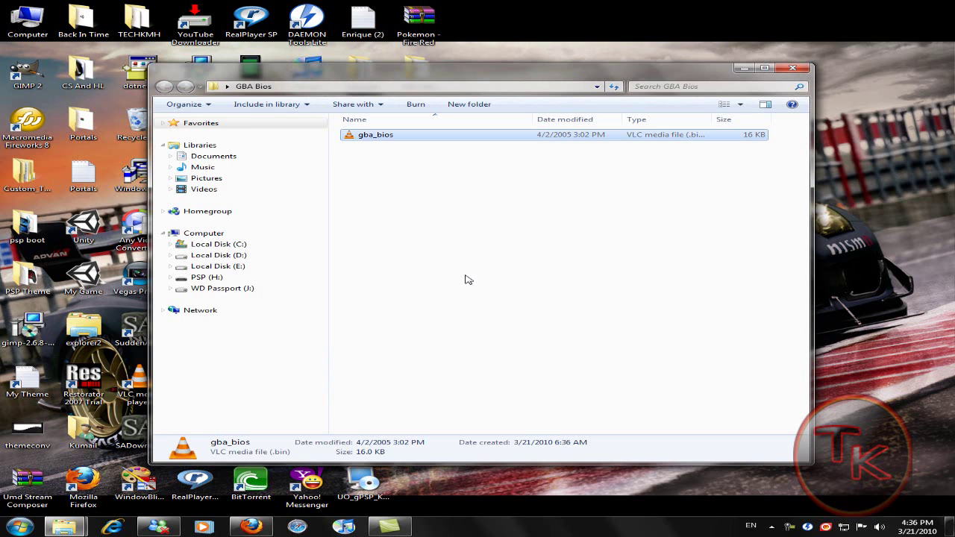
key(shift+F10)
click(453, 330)
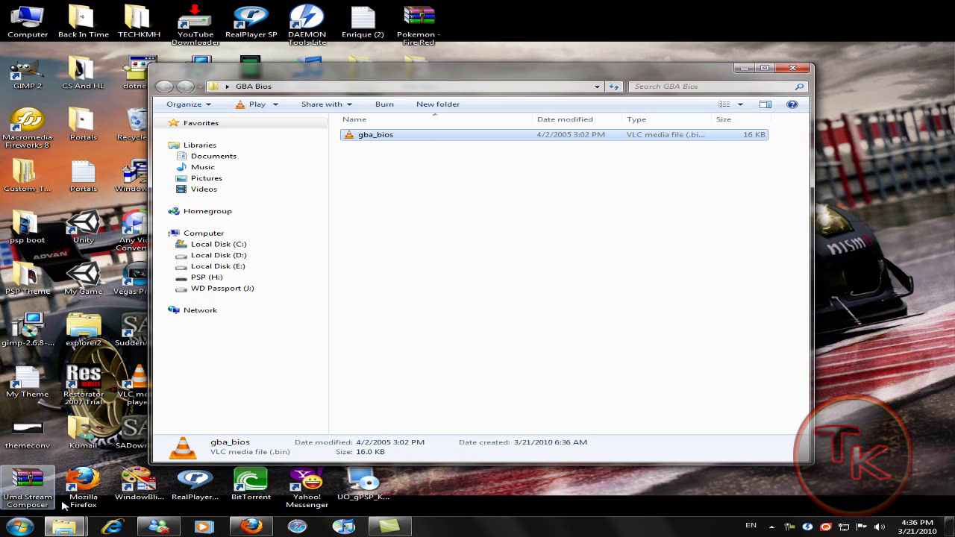
mouse_move(66, 527)
click(115, 486)
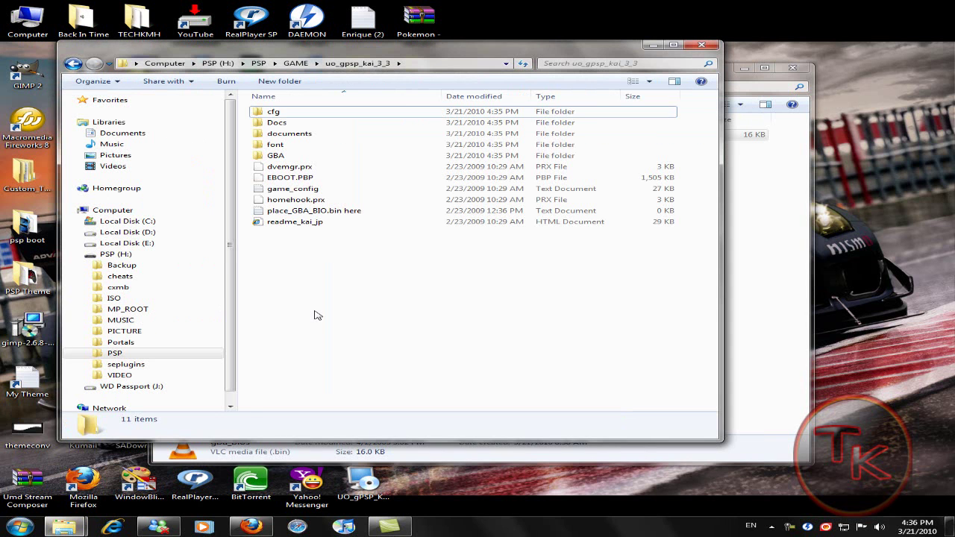
key(ctrl+v)
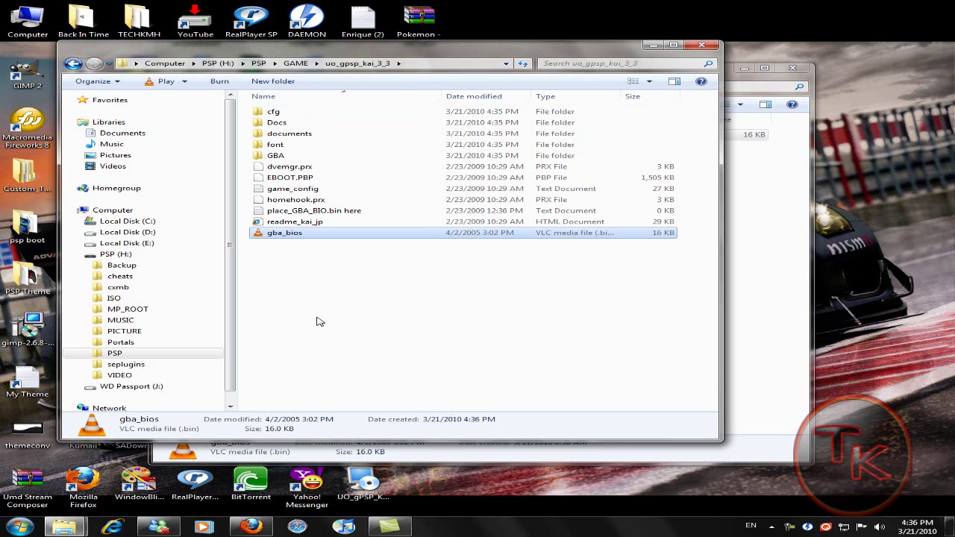
- Close the GBA Bios window and minimise the PSP emulator folder window
click(316, 321)
click(793, 68)
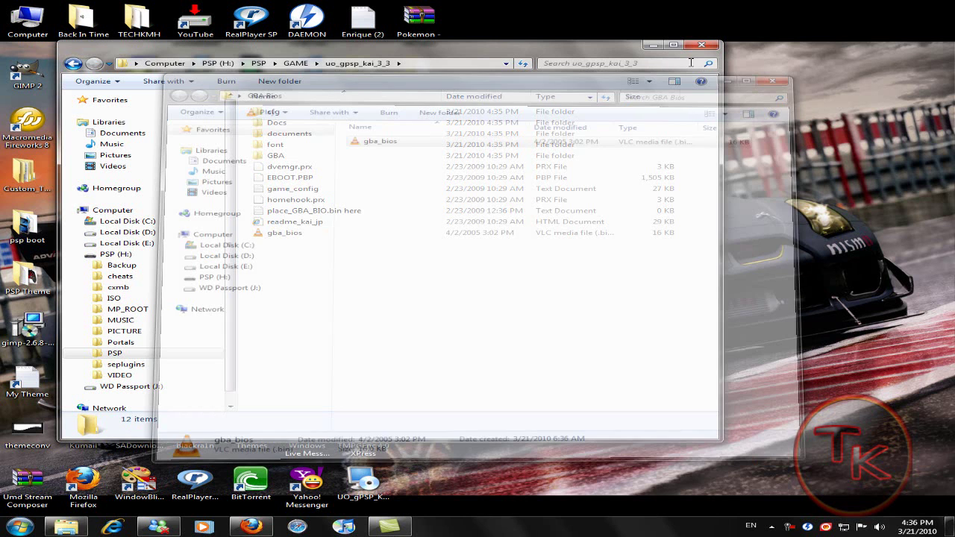
click(647, 46)
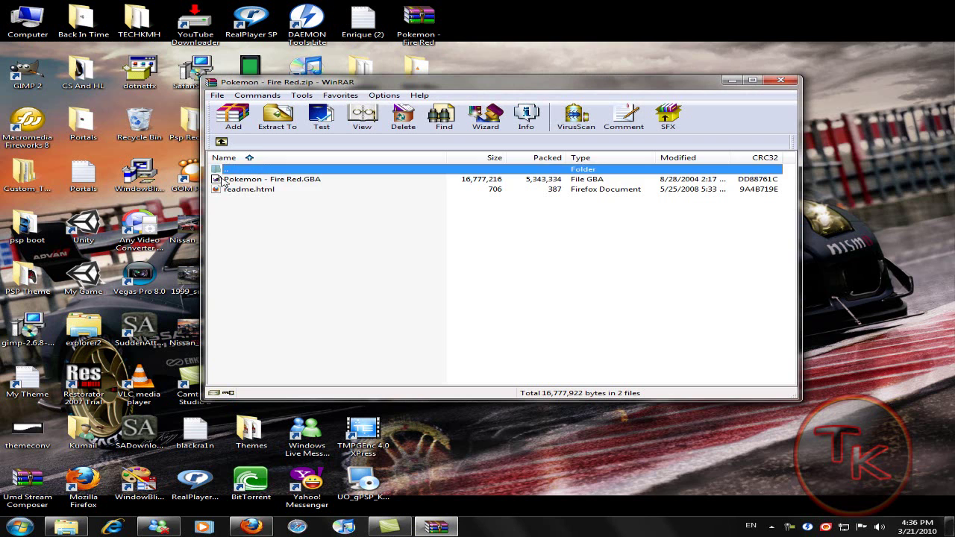
- Carry Pokemon - Fire Red.GBA out of the archive and open the emulator's GBA\ROM folder
click(221, 183)
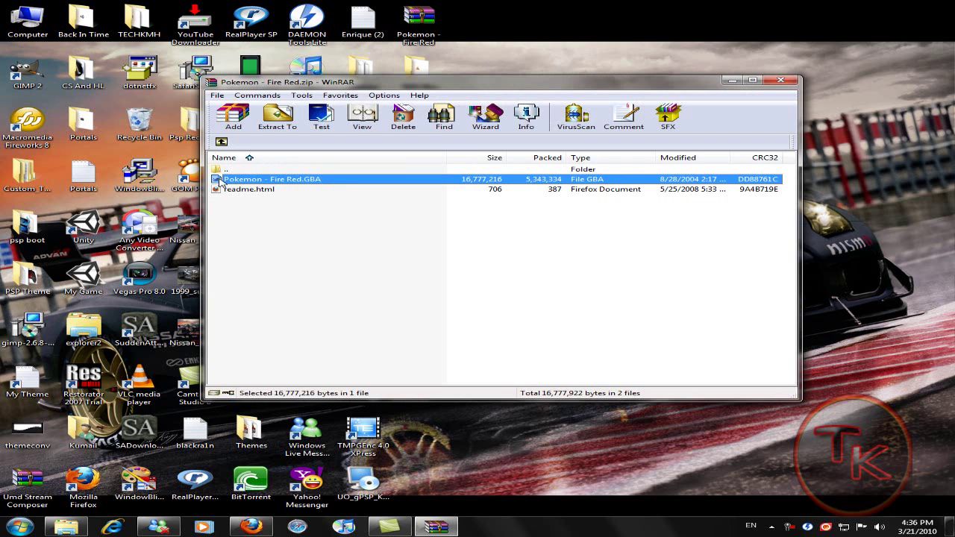
mouse_move(221, 183)
mouse_down()
mouse_move(405, 160)
mouse_move(326, 189)
mouse_move(188, 215)
mouse_up()
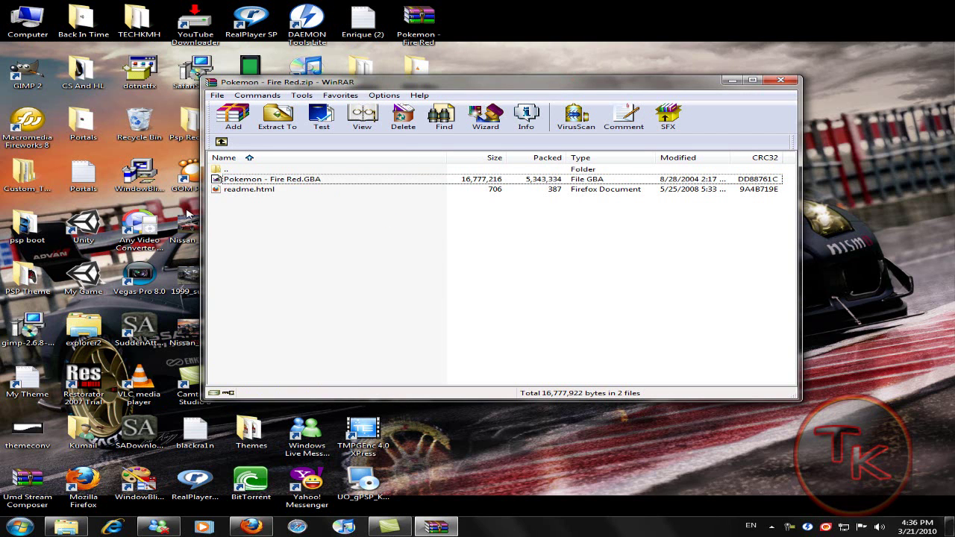
mouse_move(28, 485)
mouse_down()
mouse_move(66, 527)
mouse_move(224, 187)
mouse_move(276, 112)
mouse_up()
click(297, 156)
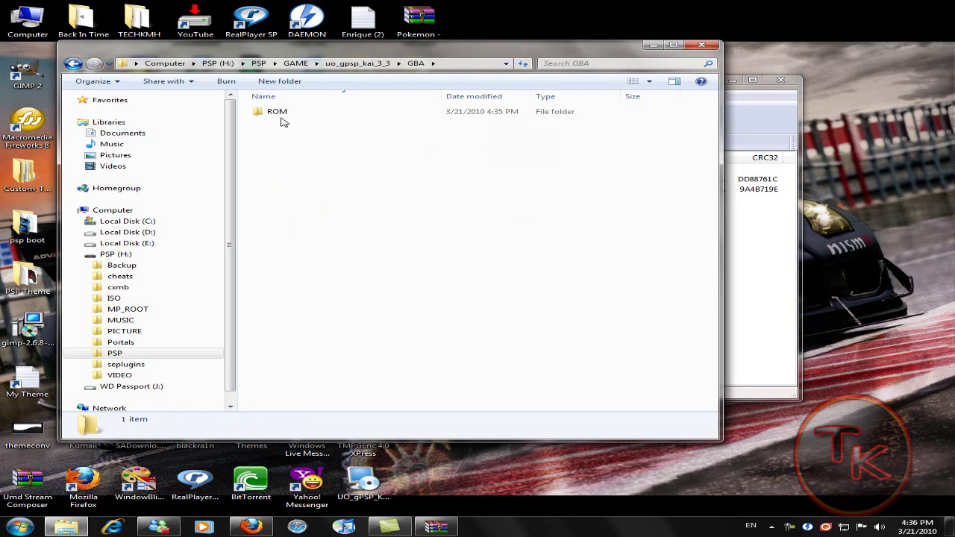
double_click(281, 116)
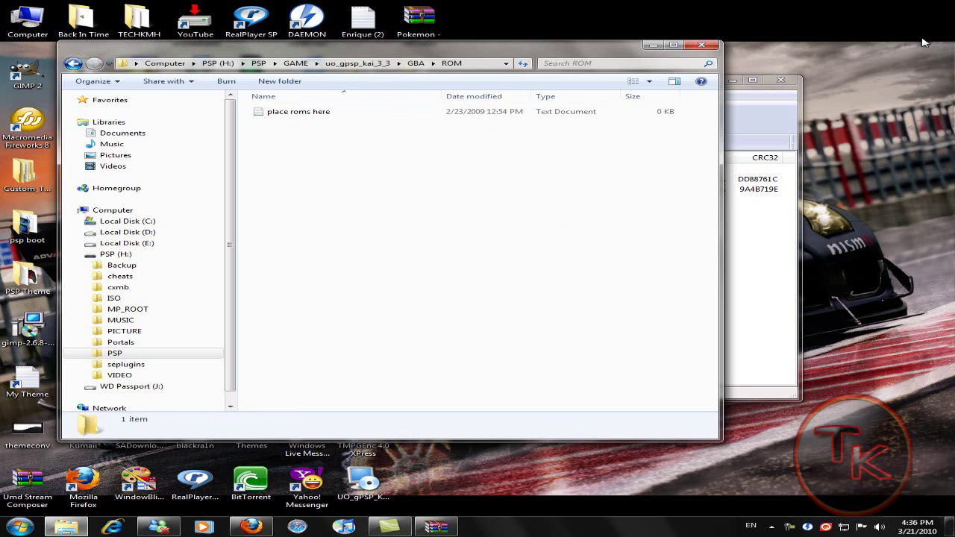
- Drop the Fire Red ROM into the GBA\ROM folder and close the WinRAR archive
click(763, 135)
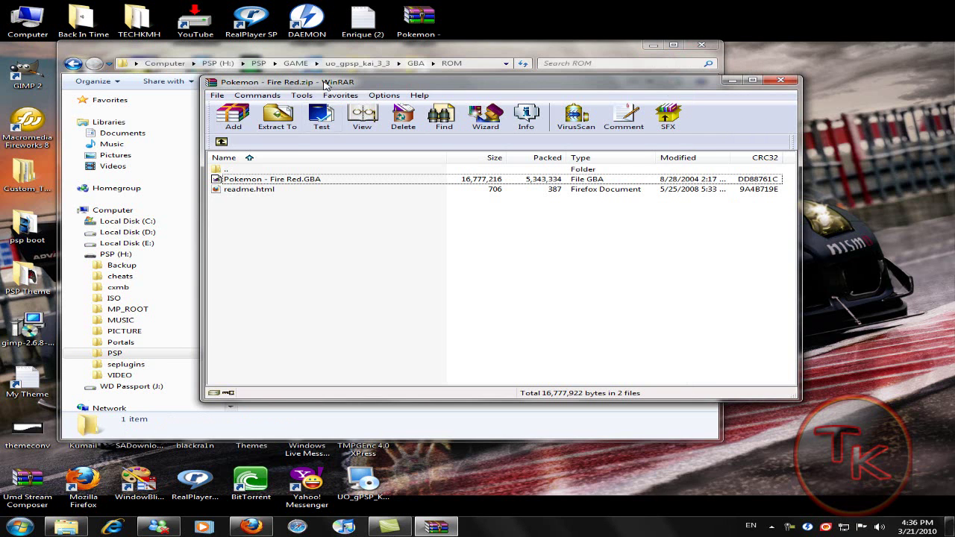
drag(325, 85, 612, 101)
drag(512, 199, 395, 194)
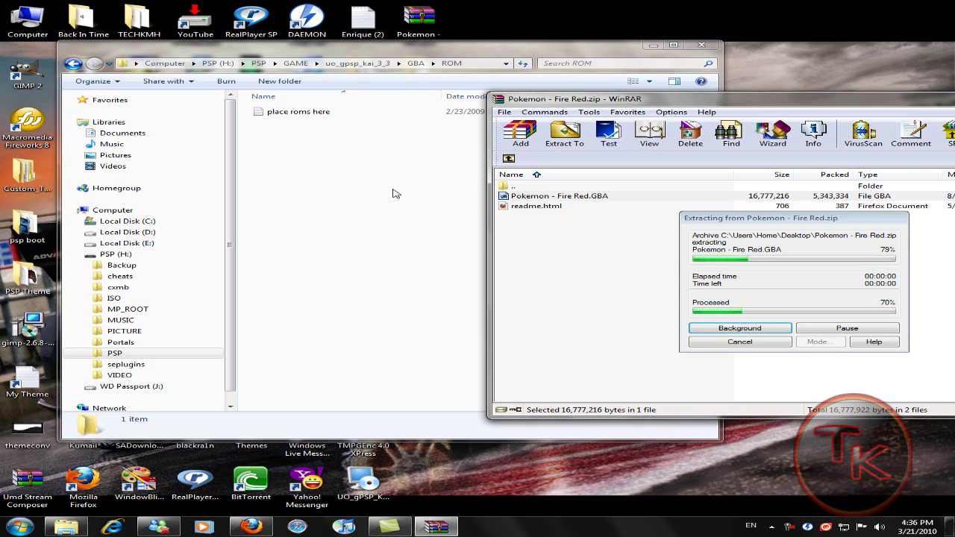
click(394, 194)
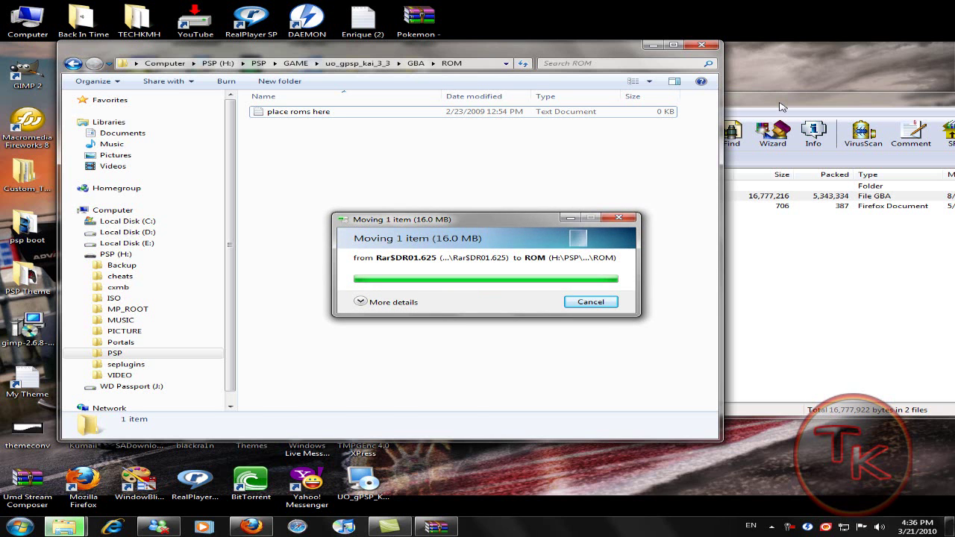
click(780, 107)
drag(780, 98, 696, 104)
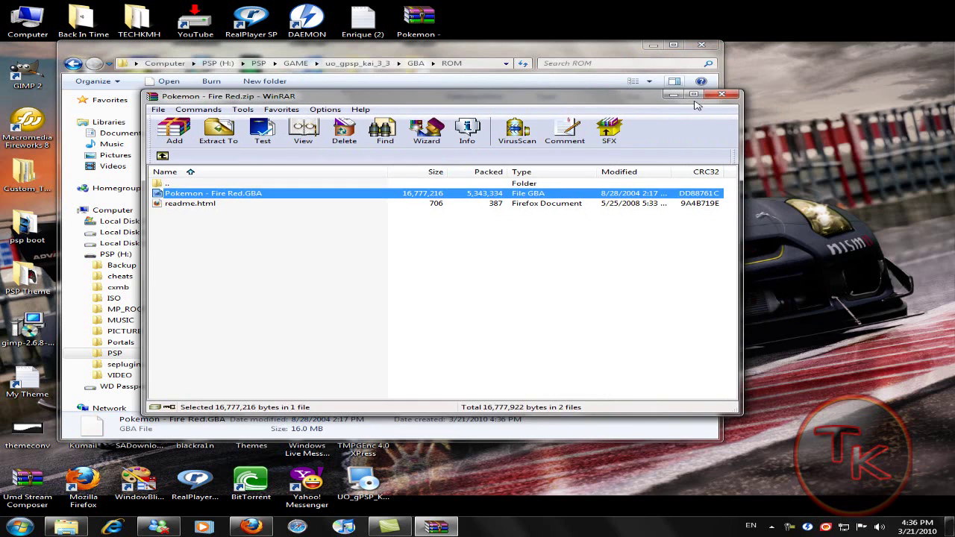
click(722, 94)
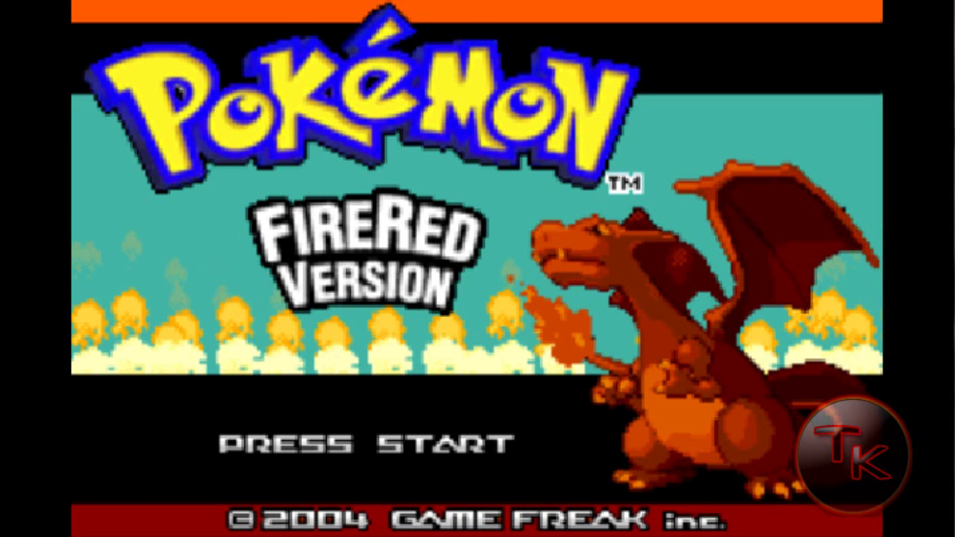
- Start FireRed from the title screen and advance through the three controls pages
key(Return)
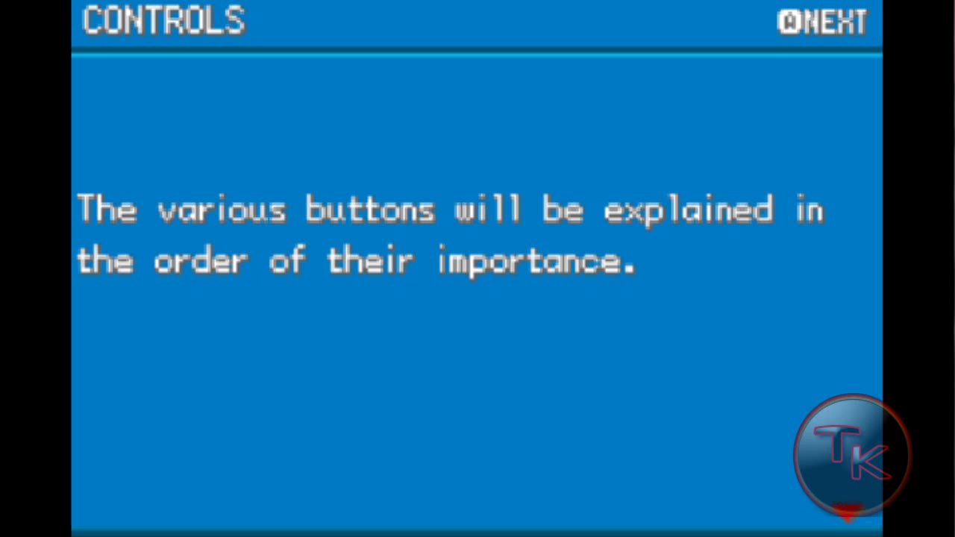
key(z)
key(z)
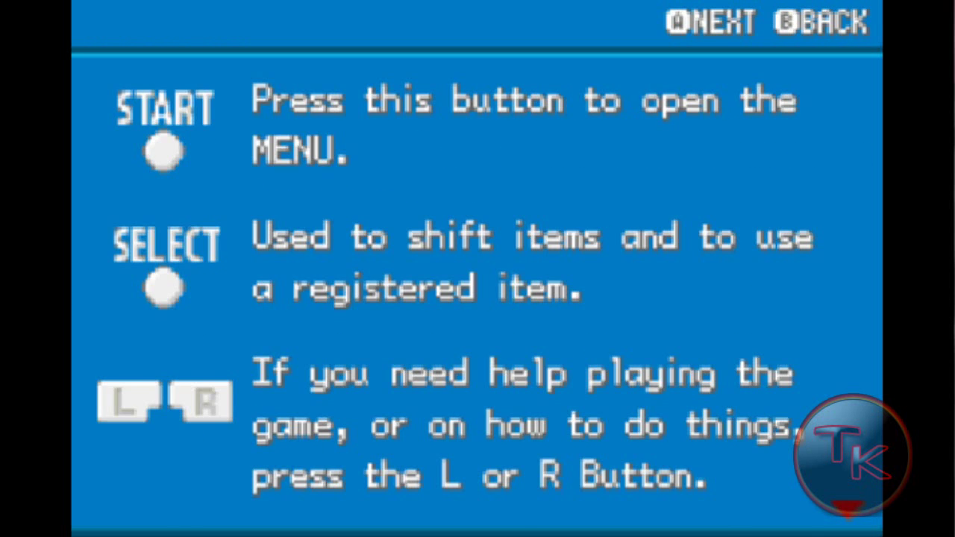
key(z)
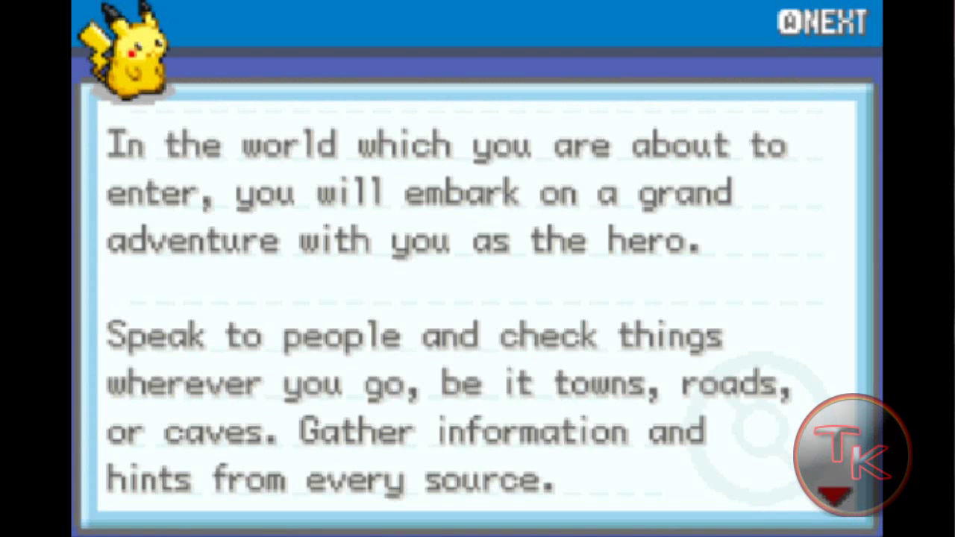
key(z)
key(z)
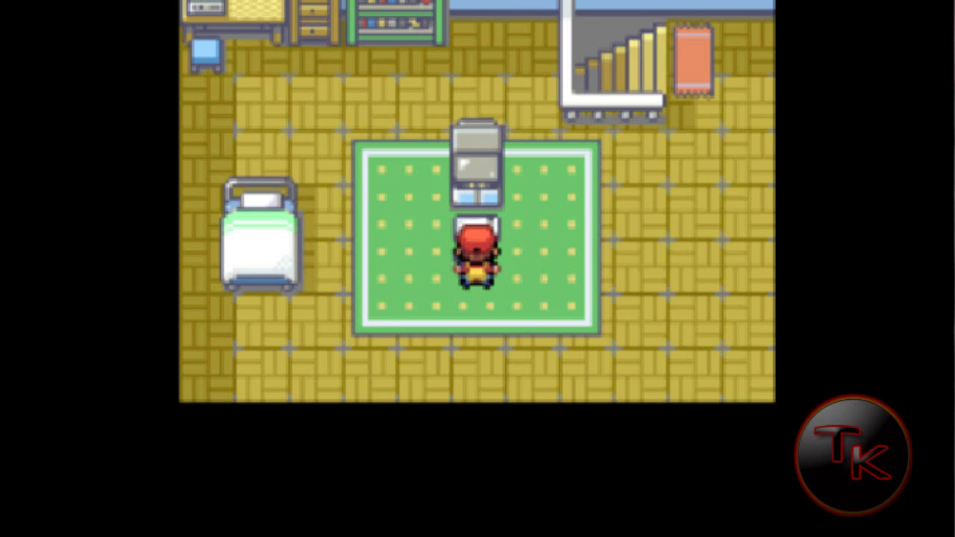
- Walk from the bedroom rug to the stairs, then downstairs to the door mat and outside
key(Right)
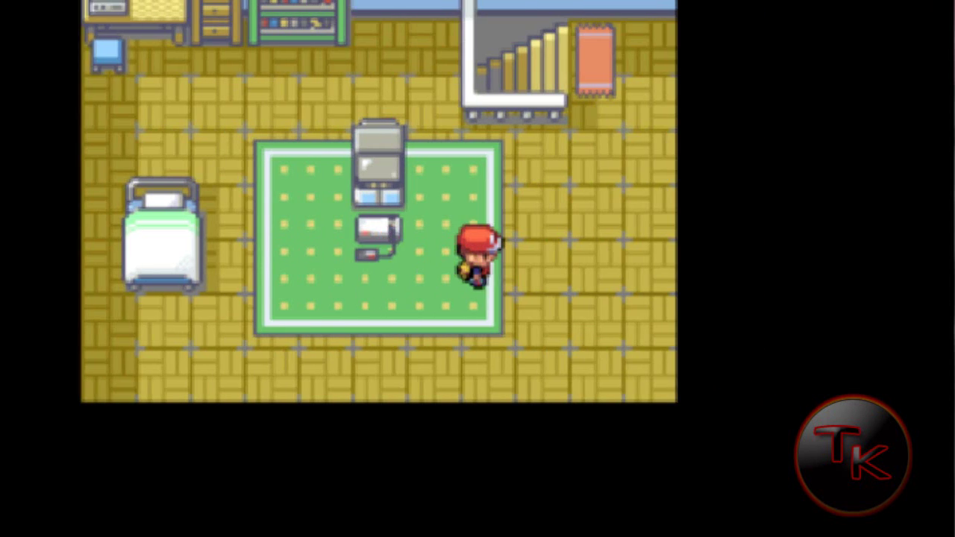
key(Up)
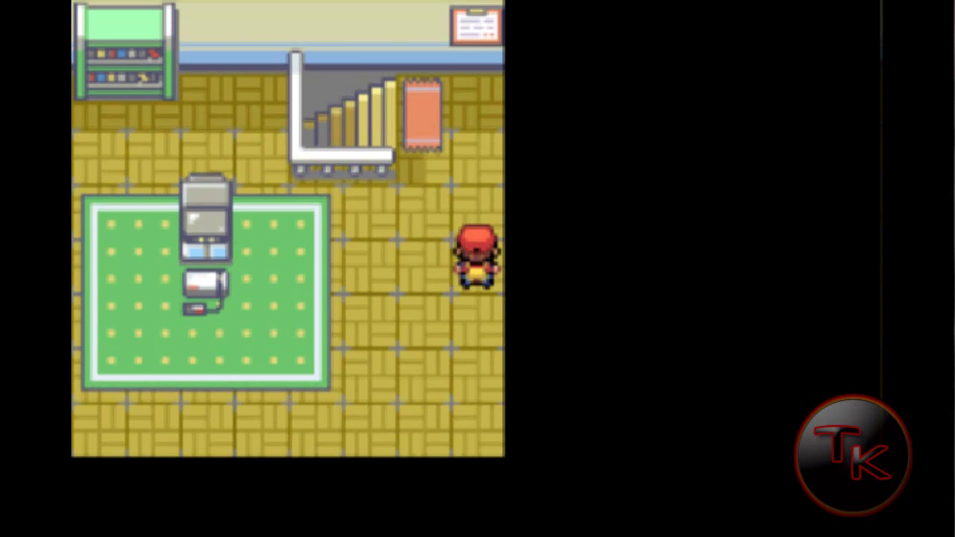
key(Left)
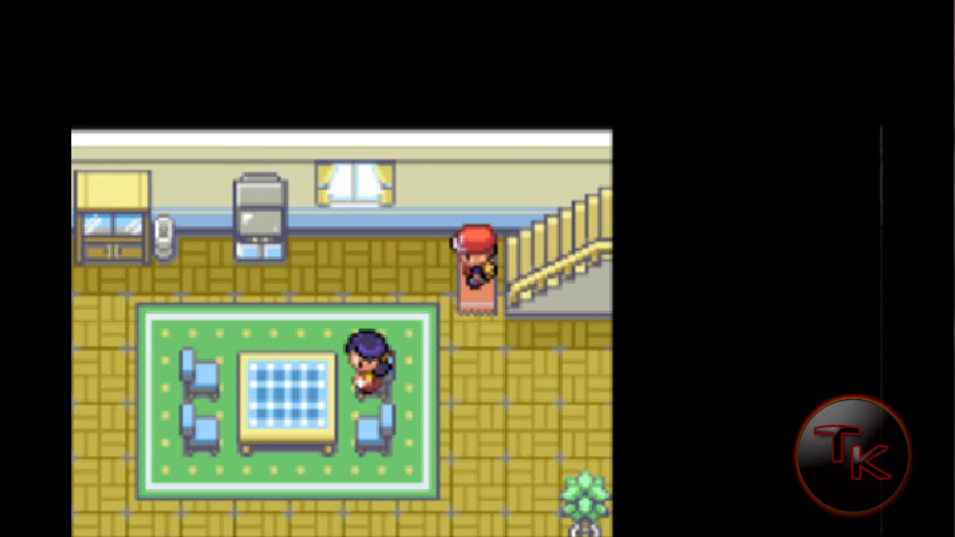
key(Down)
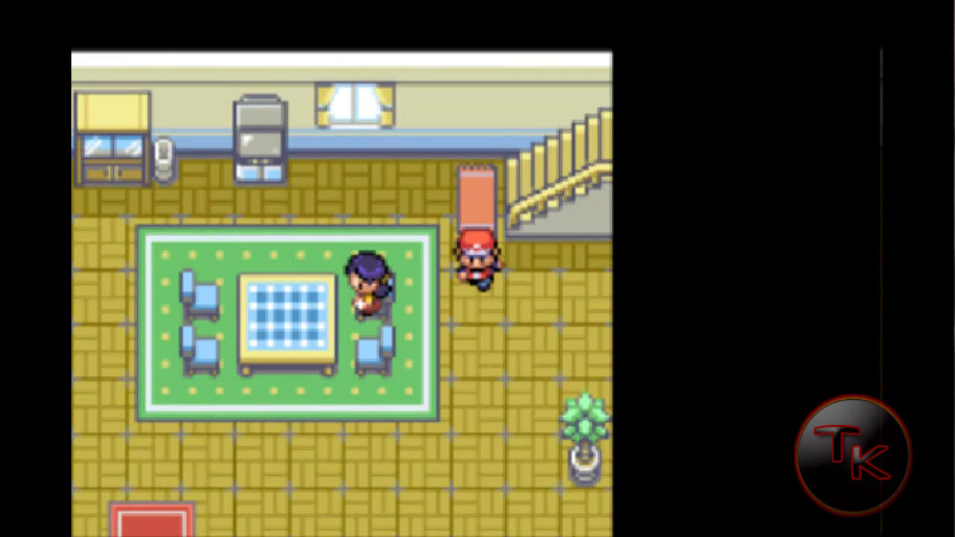
key(Left)
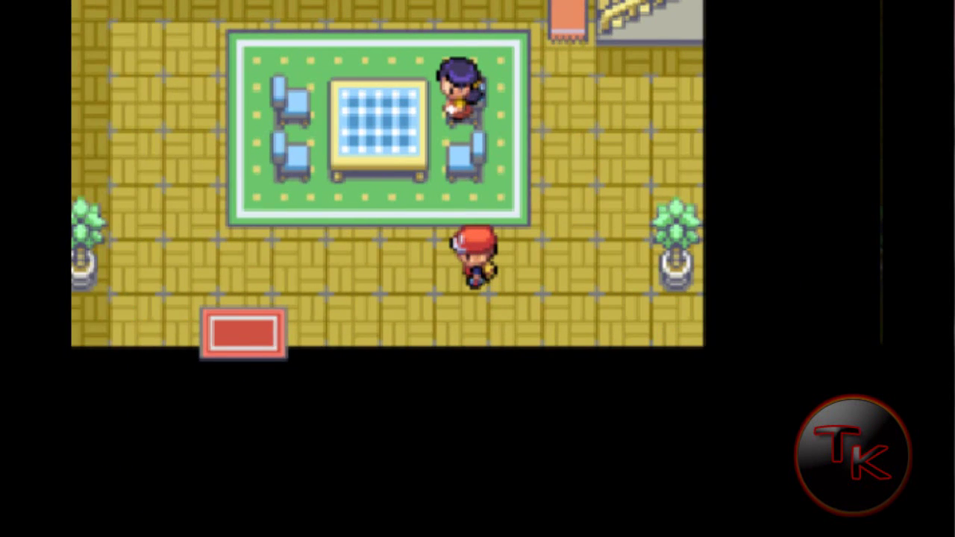
key(Left)
key(Left)
key(Down)
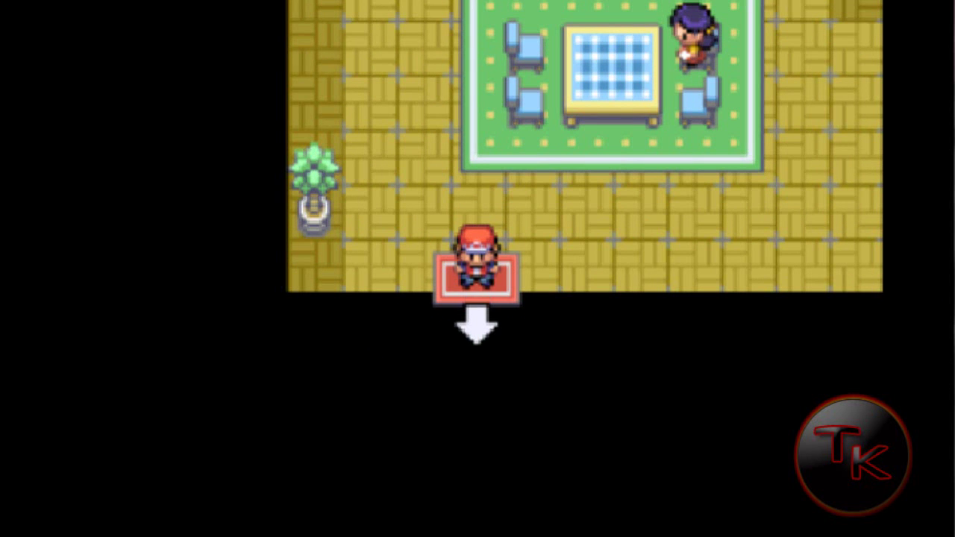
key(Down)
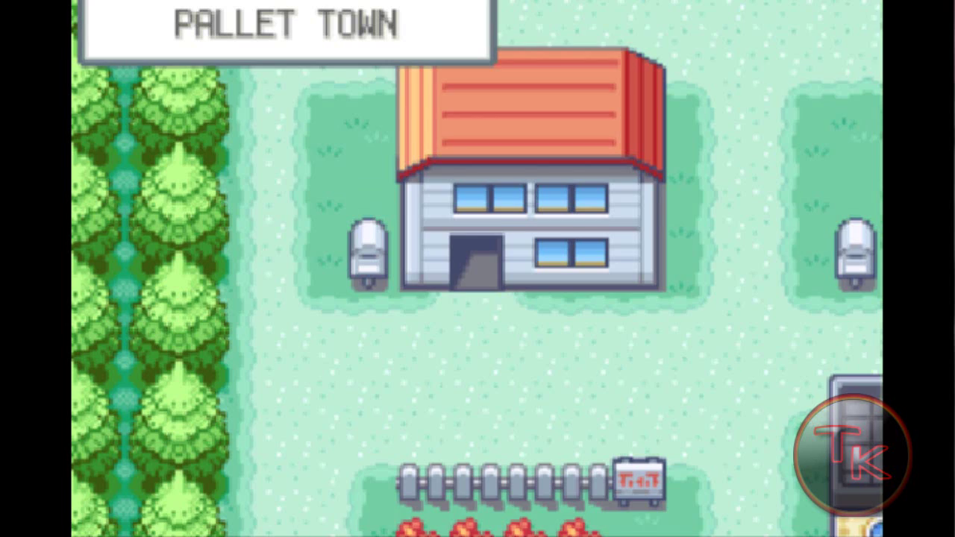